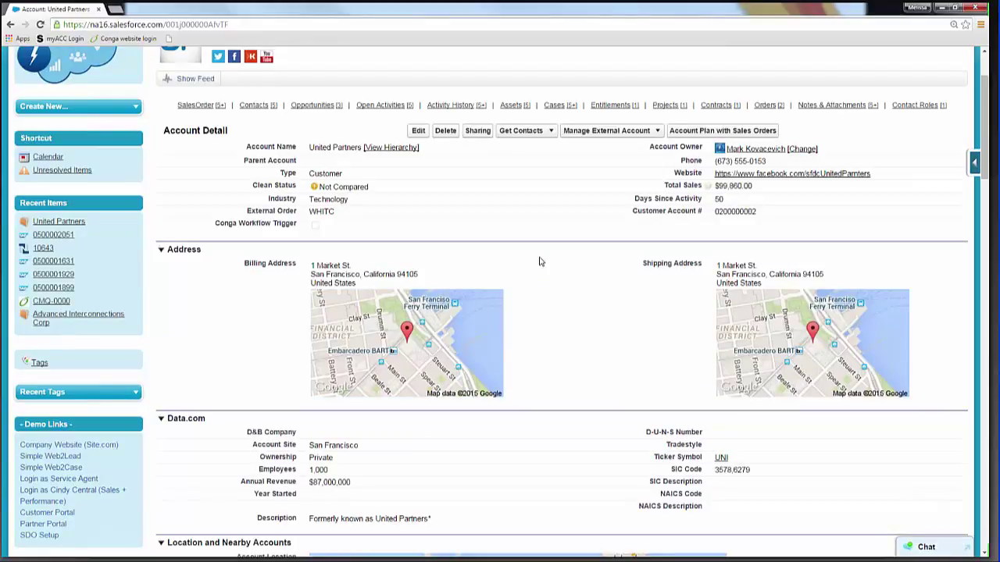
# - Scroll down the United Partners account page to view its address and Data.com details
pyautogui.scroll(-3, 539, 261)
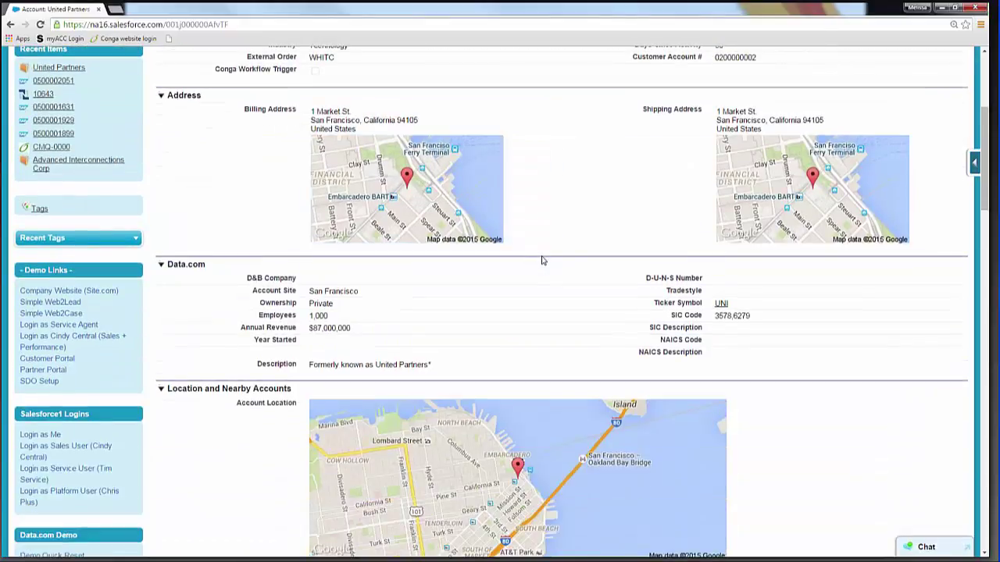
pyautogui.scroll(-5, 543, 260)
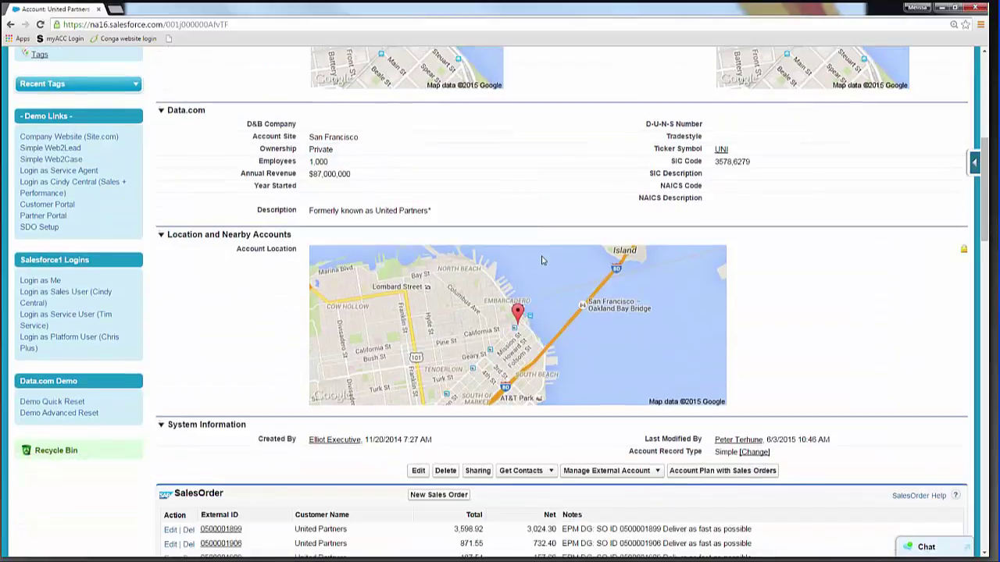
pyautogui.scroll(-1, 543, 260)
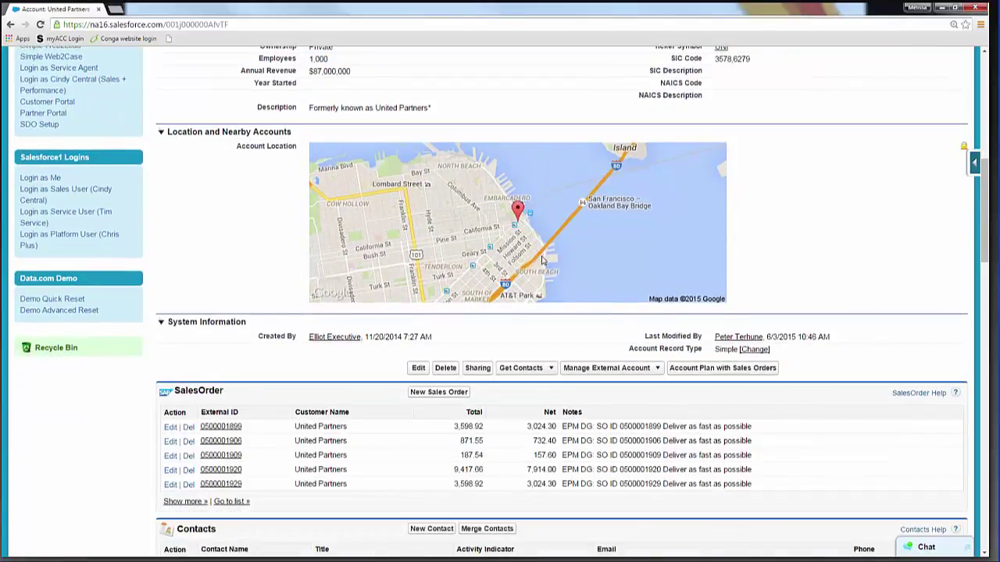
pyautogui.scroll(-1, 542, 260)
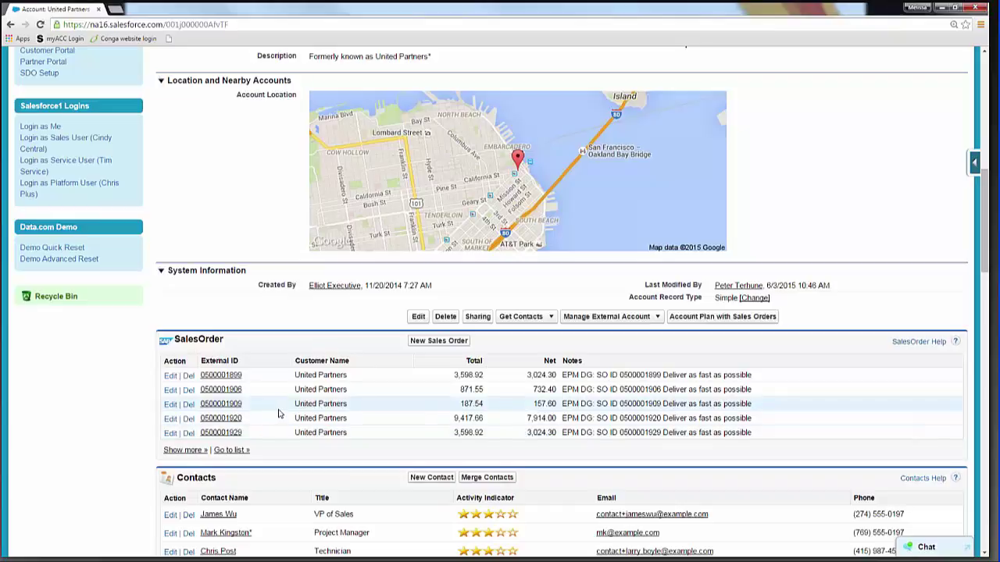
pyautogui.scroll(1, 279, 414)
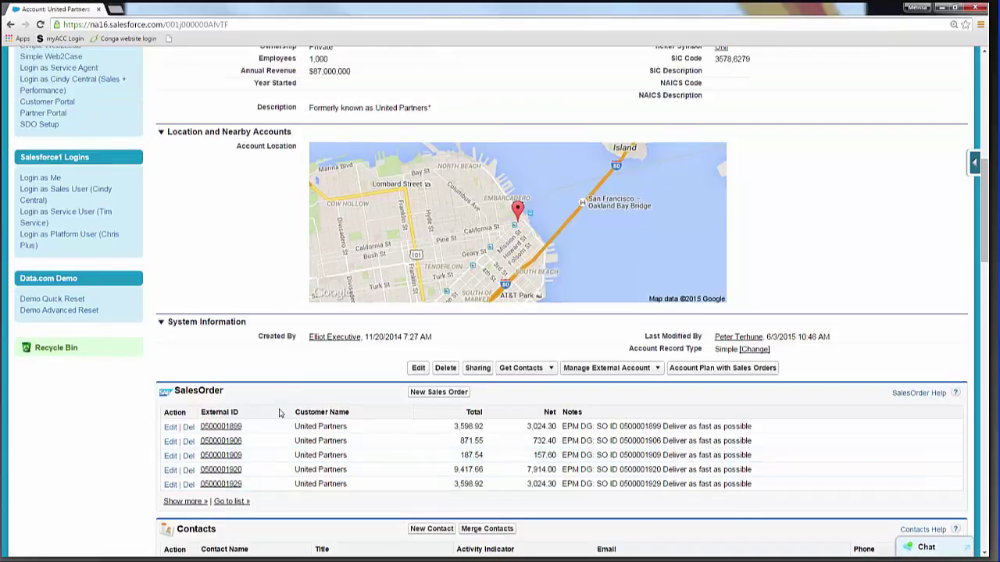
pyautogui.scroll(1, 279, 413)
pyautogui.scroll(2, 280, 413)
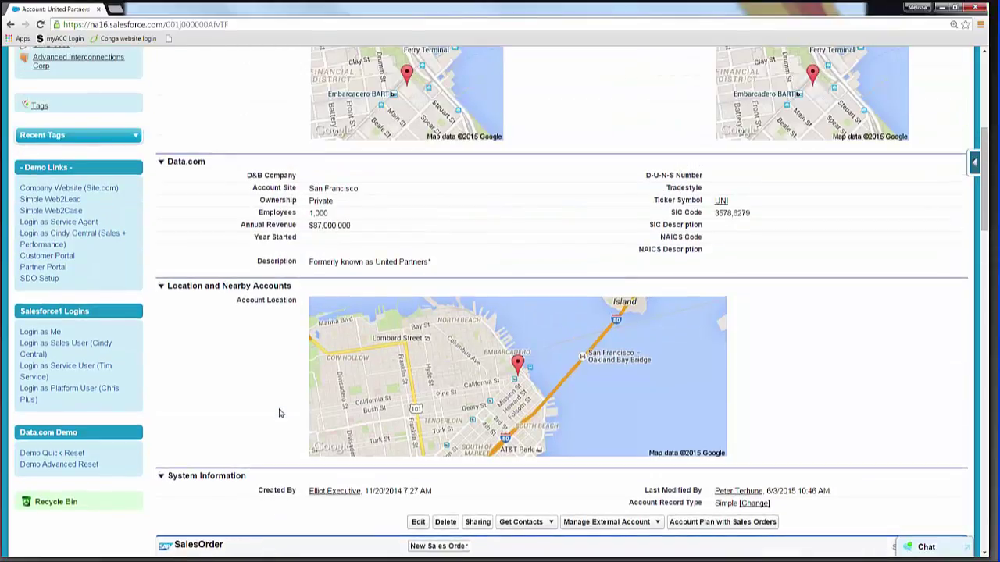
pyautogui.scroll(4, 280, 413)
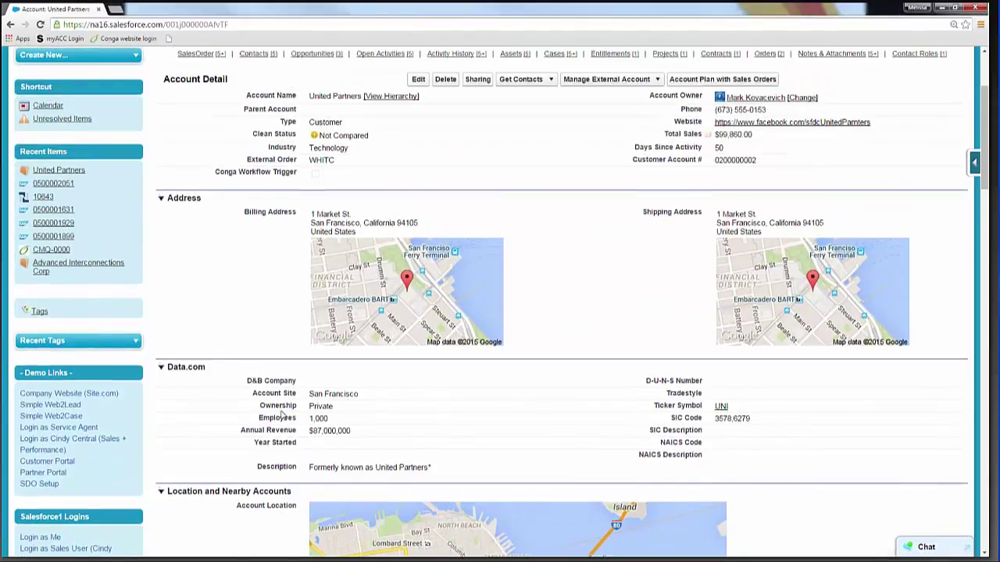
pyautogui.scroll(1, 280, 413)
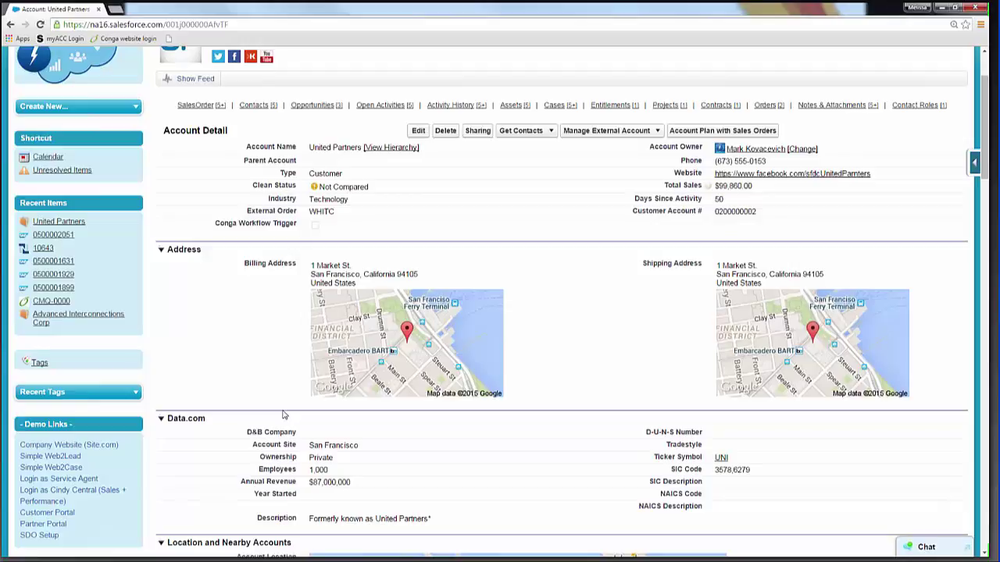
pyautogui.scroll(1, 283, 414)
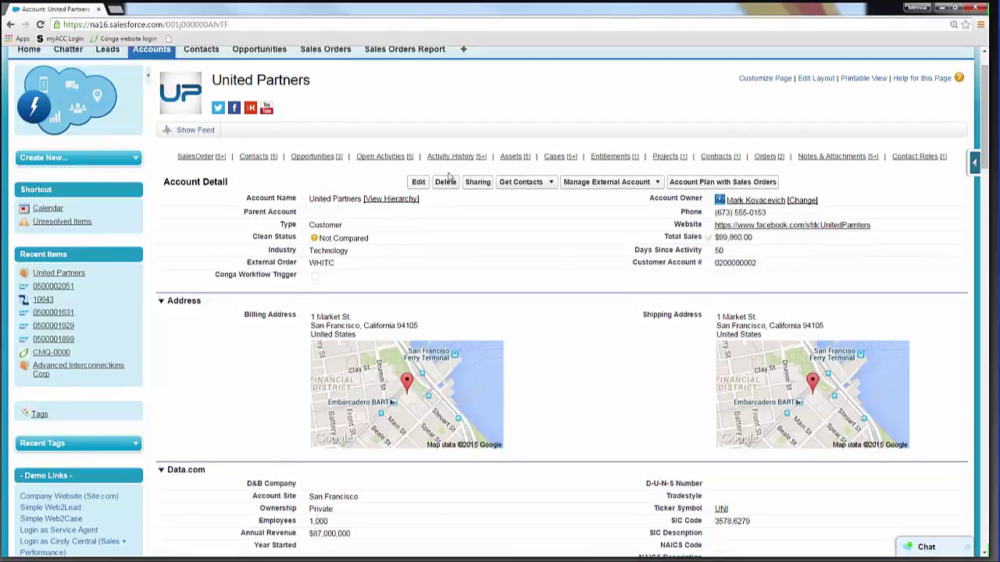
pyautogui.scroll(1, 452, 173)
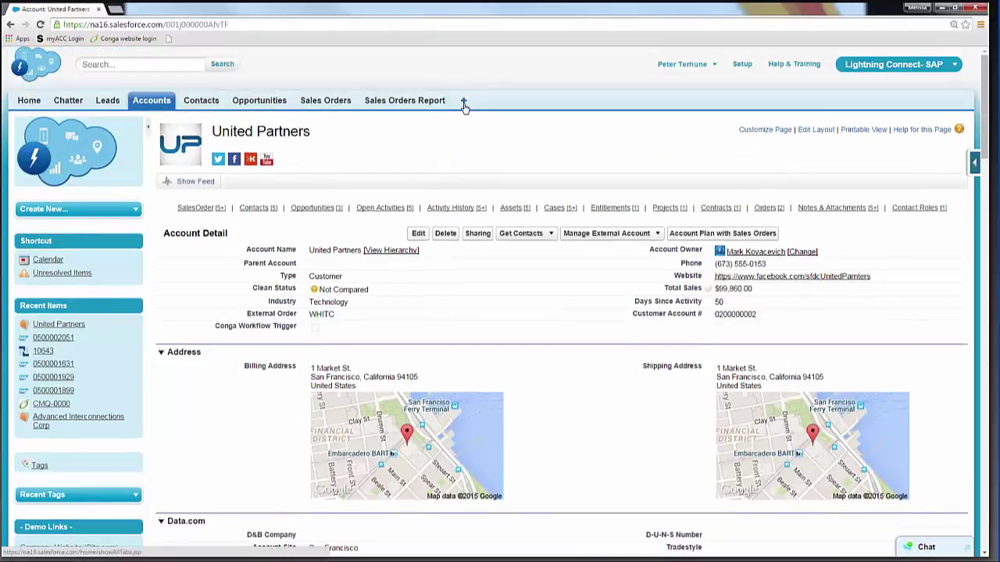
# - Open the All Tabs list in a new browser tab and switch to it
pyautogui.rightClick(464, 106)
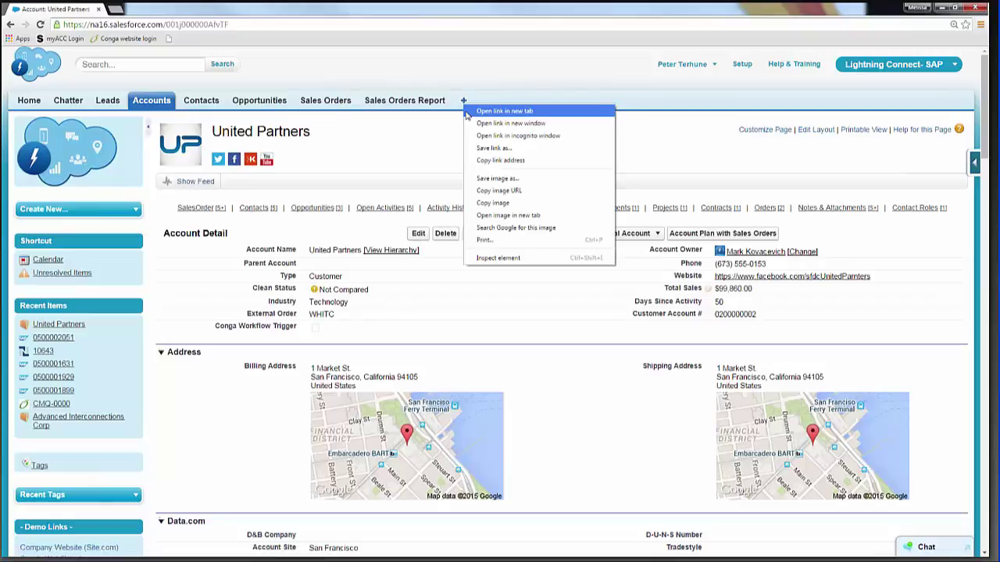
pyautogui.click(469, 111)
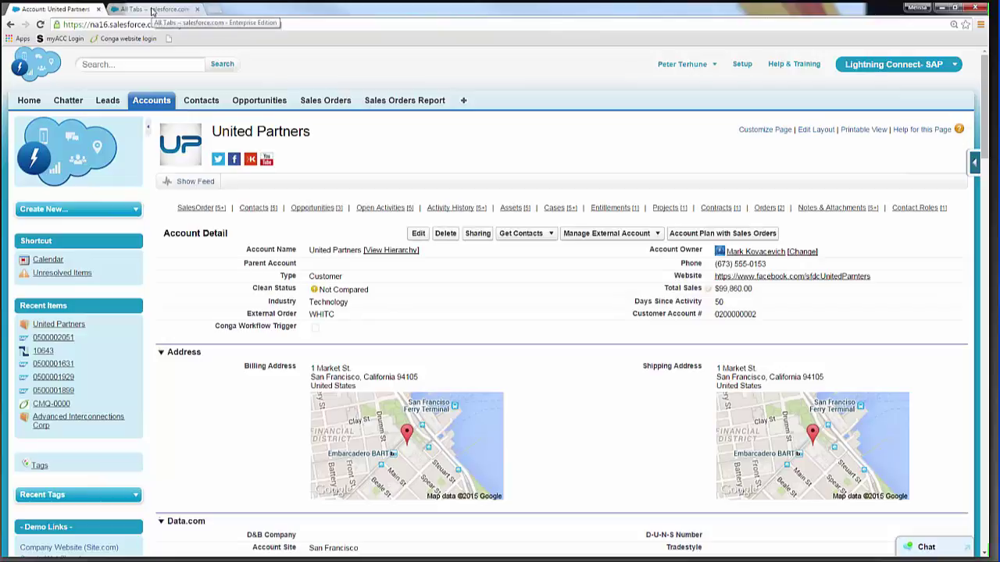
pyautogui.click(152, 10)
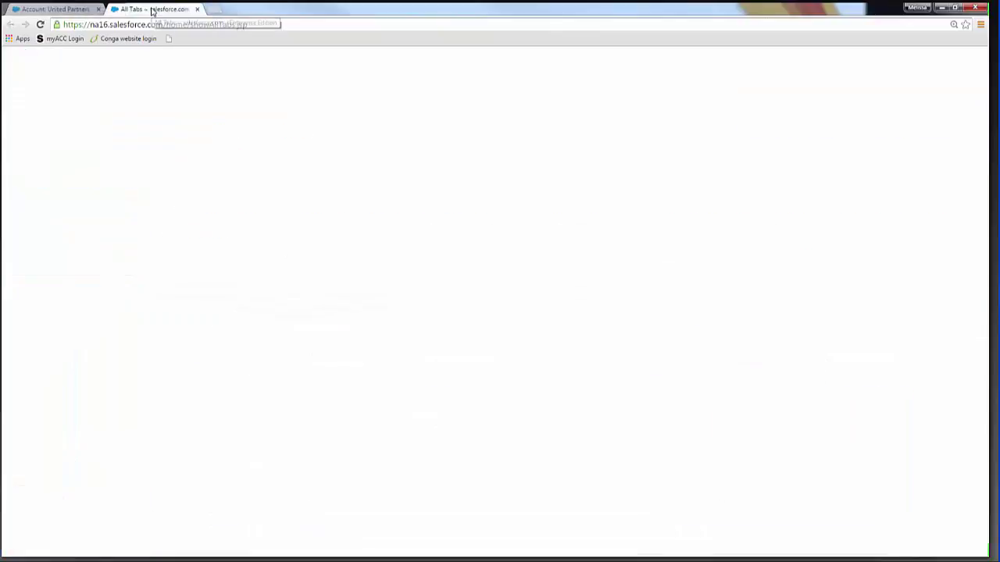
# - Scroll down the All Tabs list and go to the Conga Queries home page
pyautogui.scroll(-1, 305, 386)
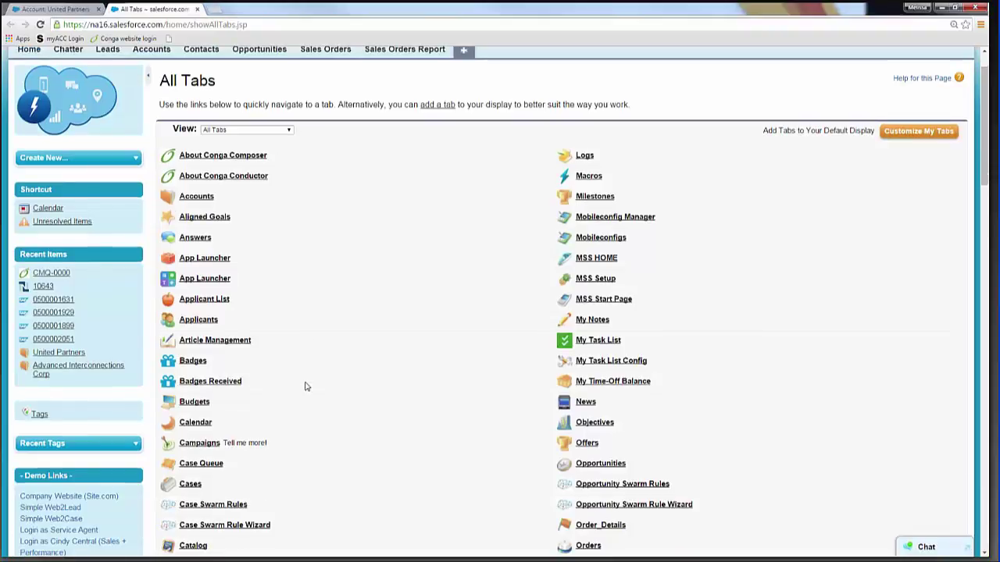
pyautogui.scroll(-1, 306, 386)
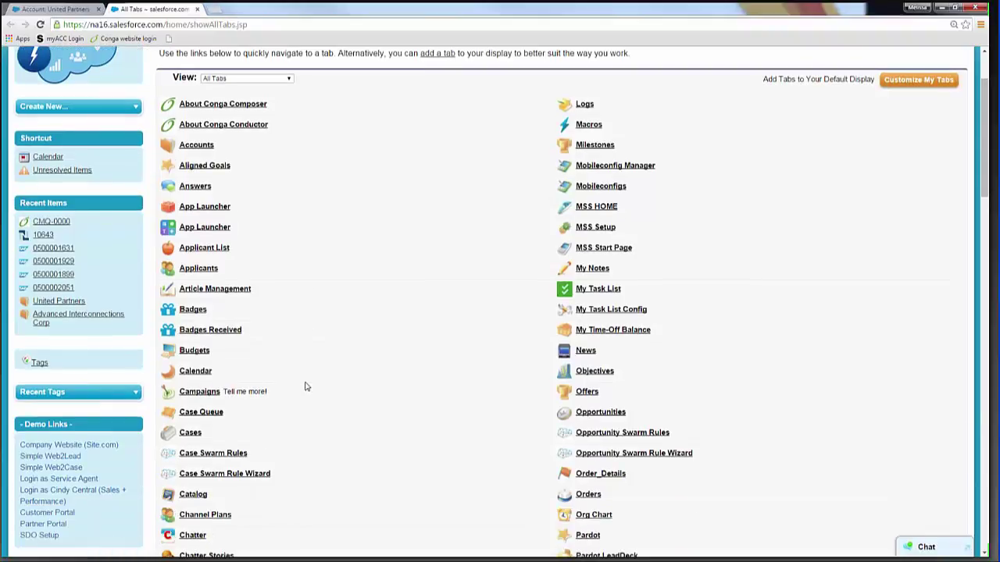
pyautogui.scroll(-1, 305, 386)
pyautogui.scroll(-1, 305, 386)
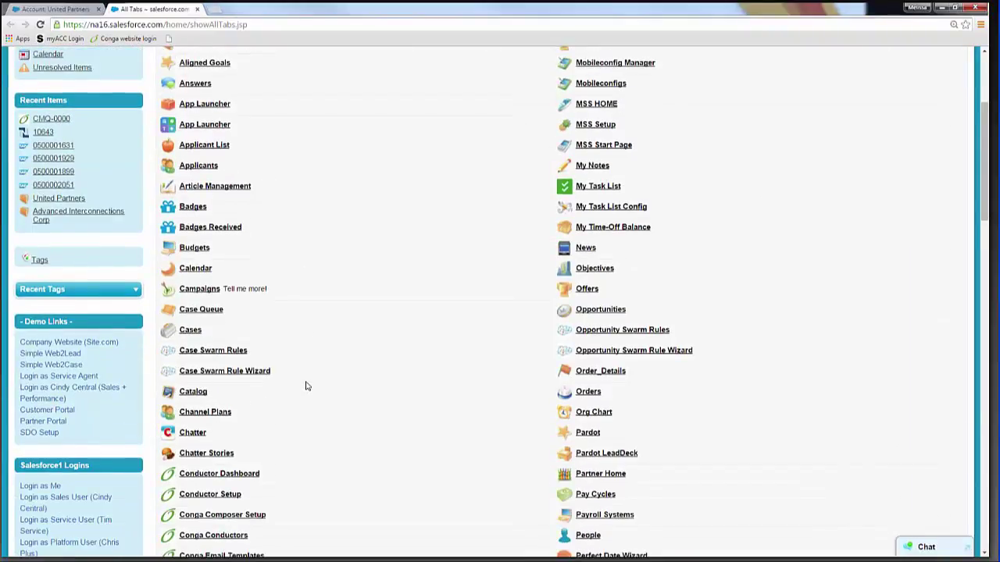
pyautogui.scroll(-1, 307, 386)
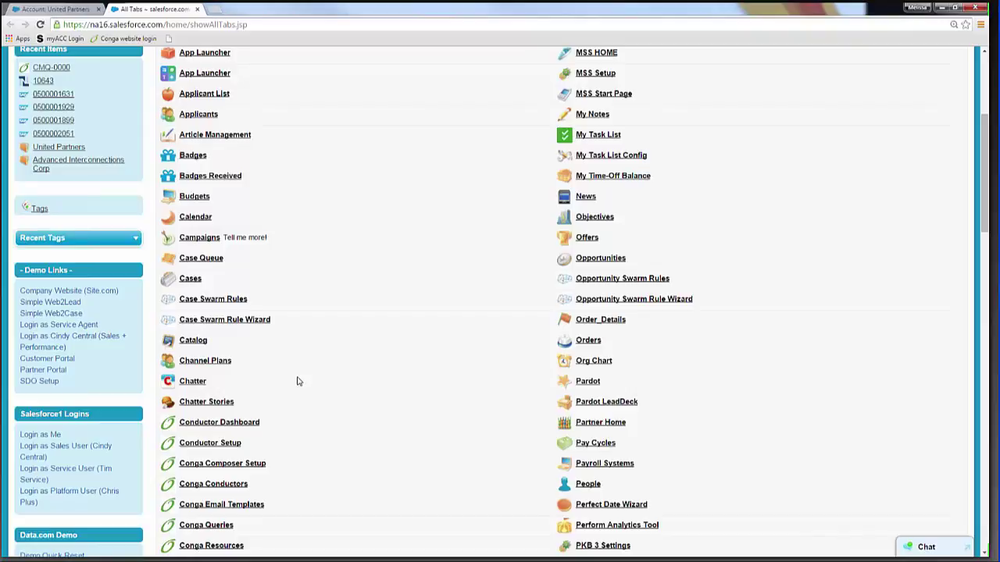
pyautogui.scroll(-3, 296, 381)
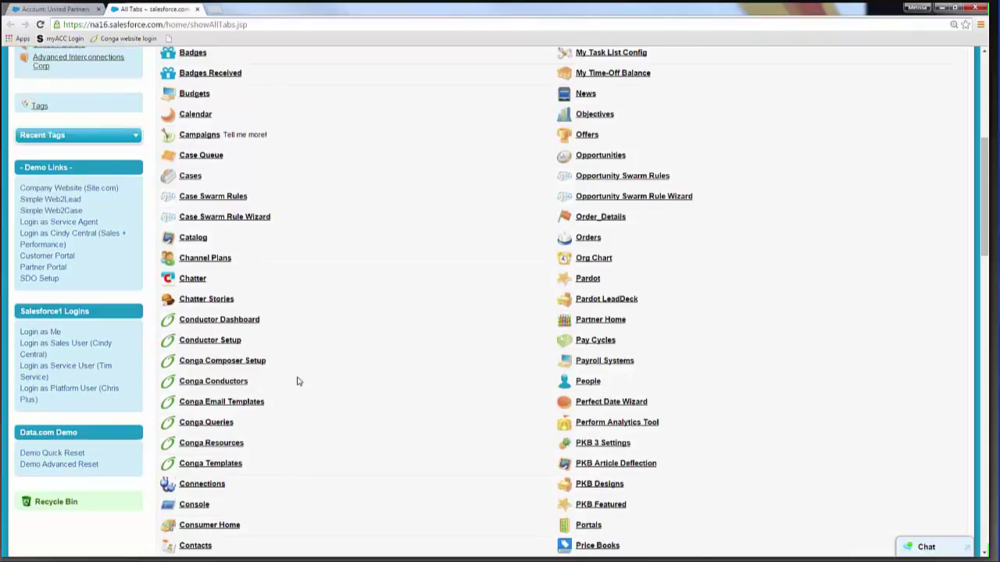
pyautogui.scroll(-1, 297, 381)
pyautogui.click(202, 372)
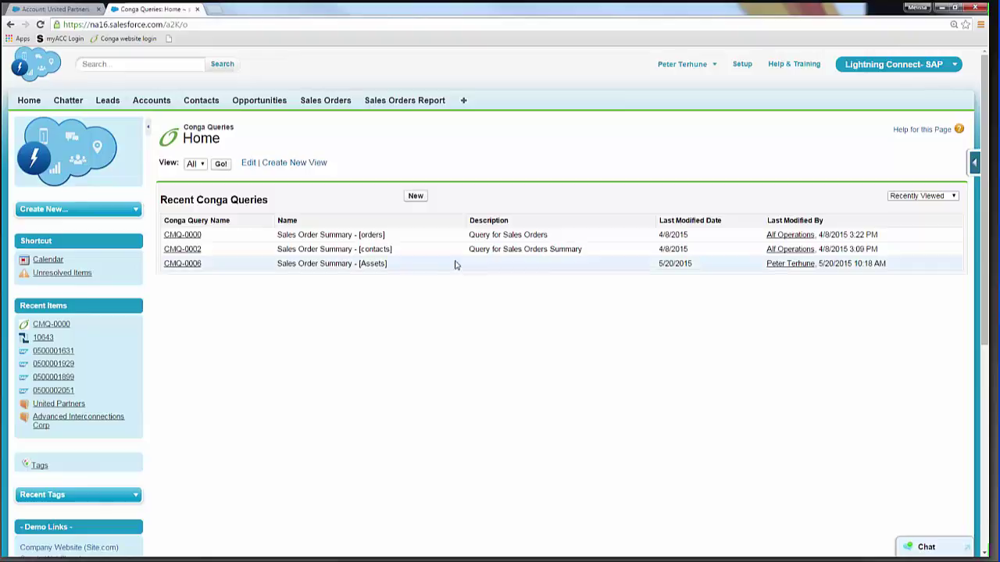
# - Start a new Conga Query record from the Conga Queries home page
pyautogui.click(416, 196)
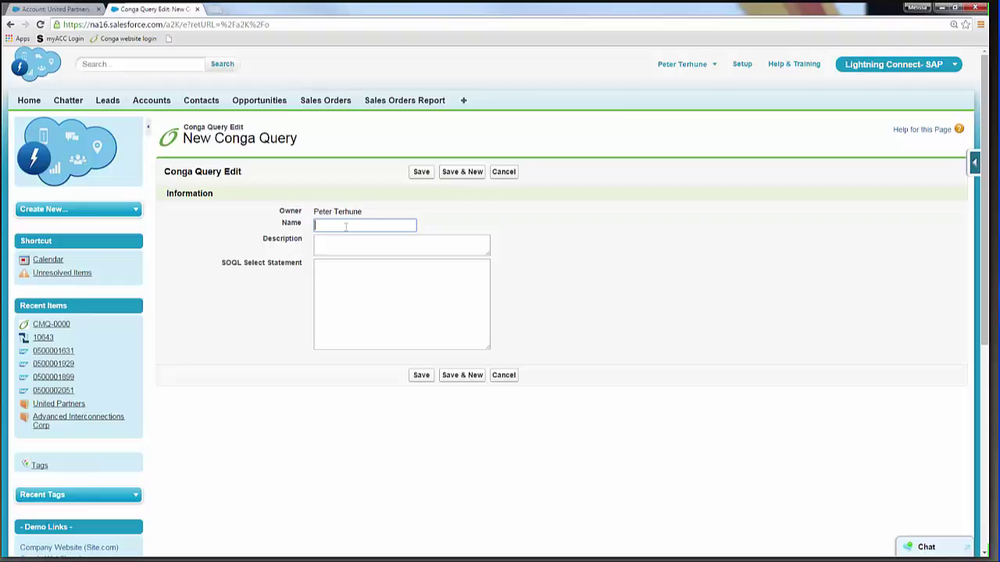
# - Name the new query 'Account - Account Summary - SAP Sales Orders' and save it
pyautogui.write('Account: - Account Summary -')
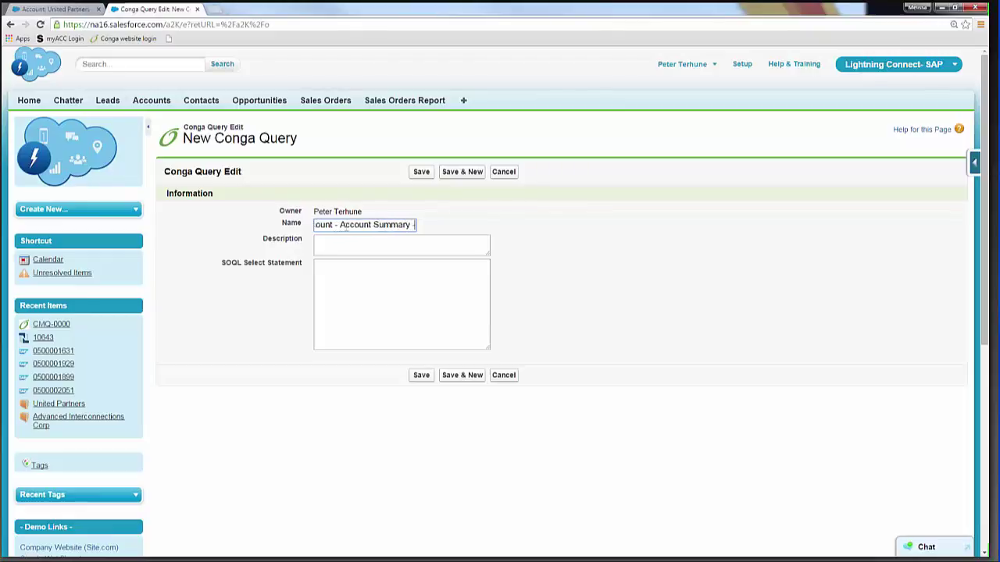
pyautogui.write(' SAP')
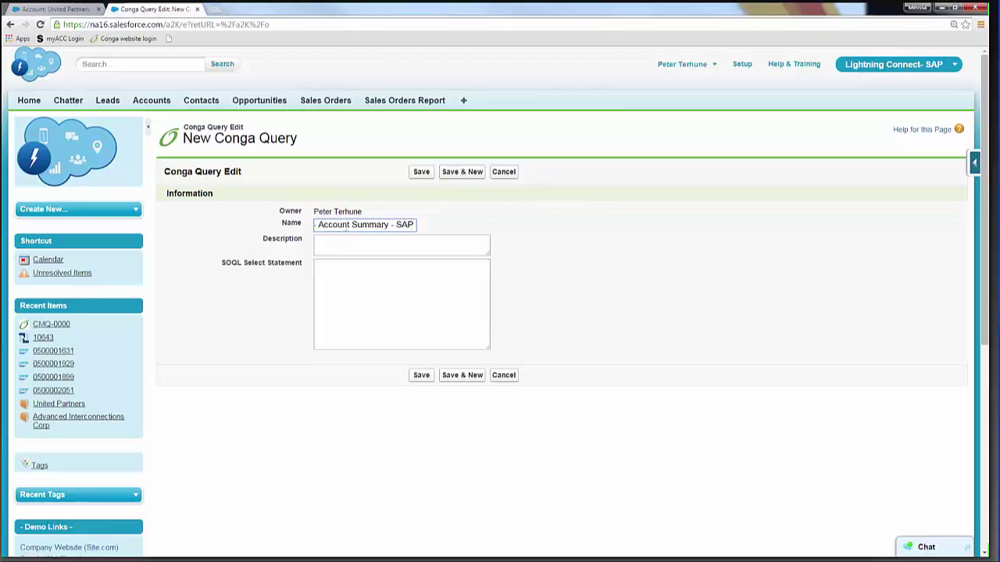
pyautogui.write(' Sales Orders')
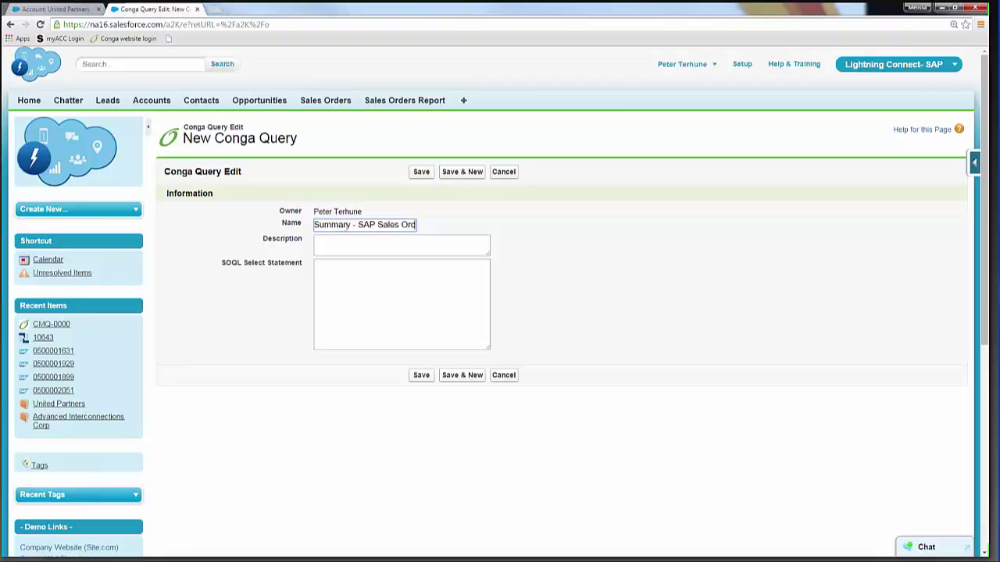
pyautogui.click(443, 245)
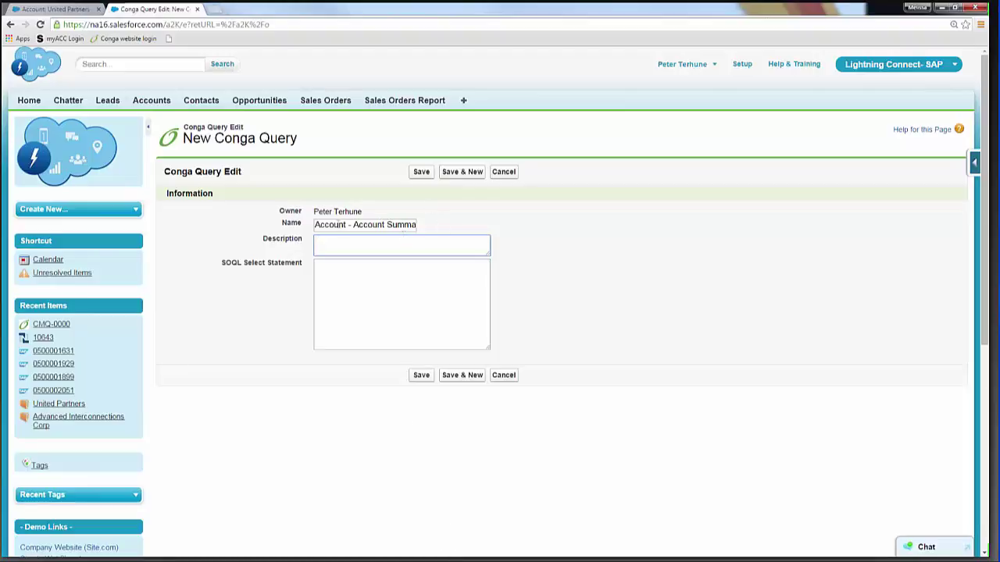
pyautogui.click(421, 177)
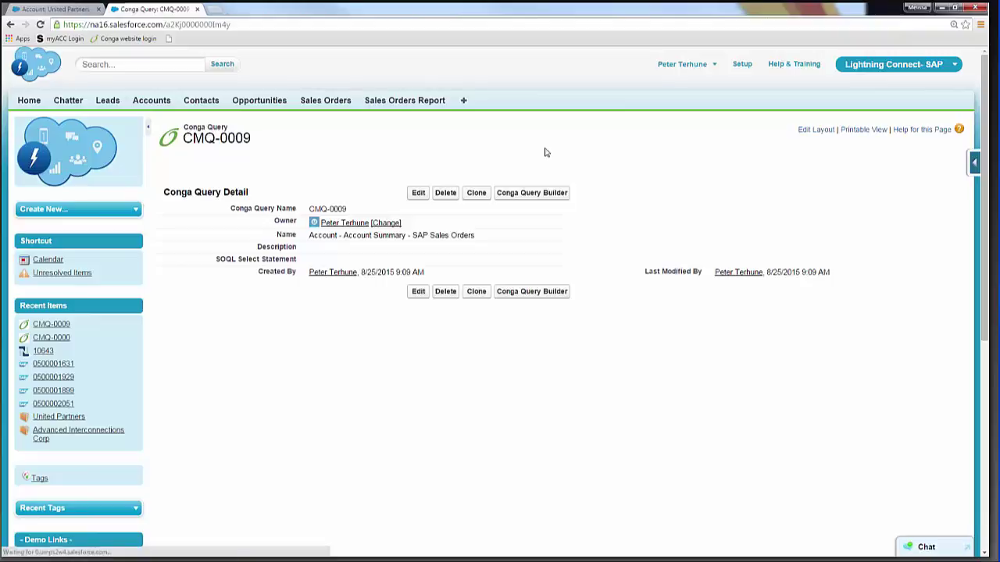
# - Launch the Conga Query Builder for CMQ-0009, then return to the United Partners account tab
pyautogui.click(556, 196)
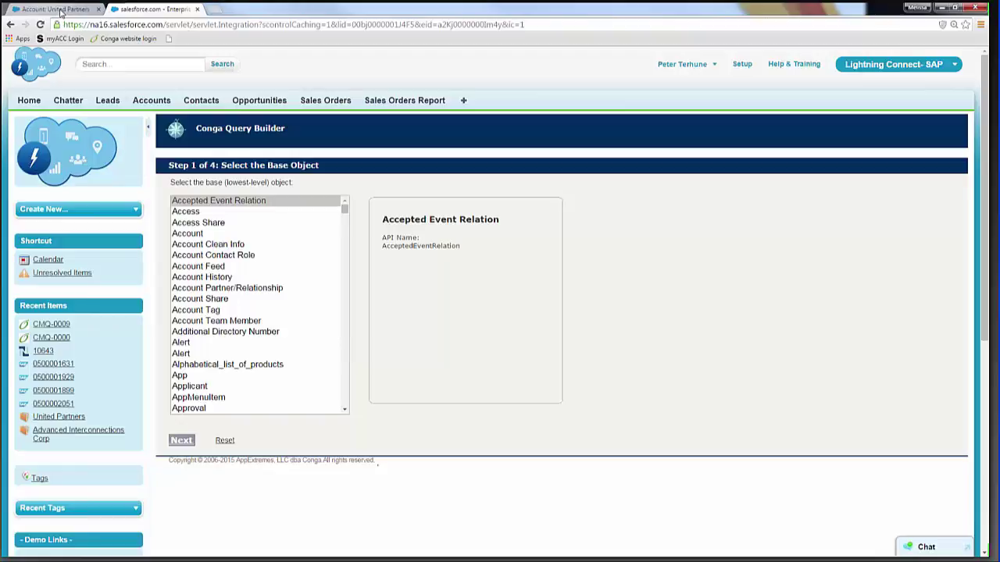
pyautogui.click(61, 11)
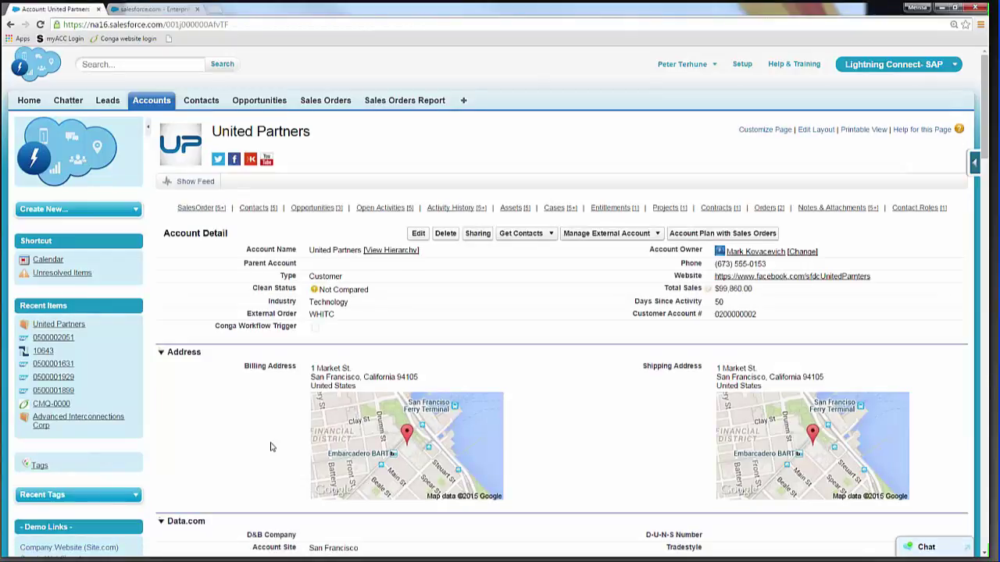
# - Pick Sales Order from the base object list and continue to Step 2, Select Columns
pyautogui.scroll(-1, 271, 446)
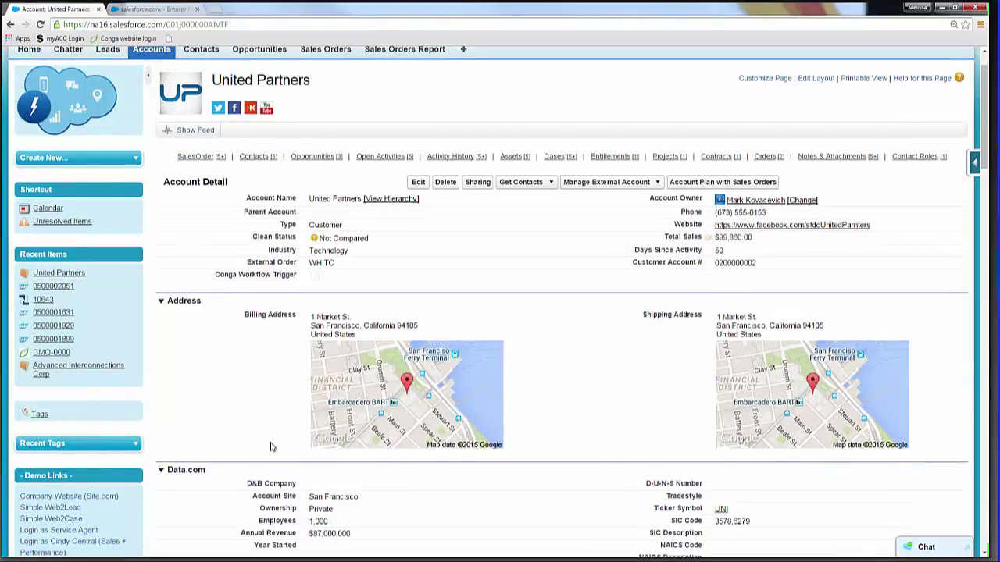
pyautogui.scroll(-2, 271, 447)
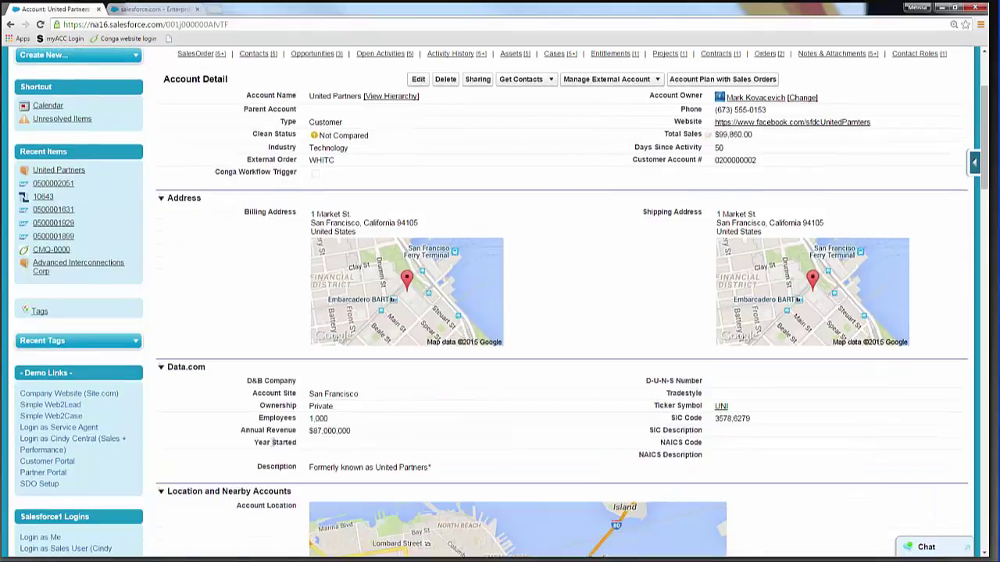
pyautogui.scroll(-5, 271, 442)
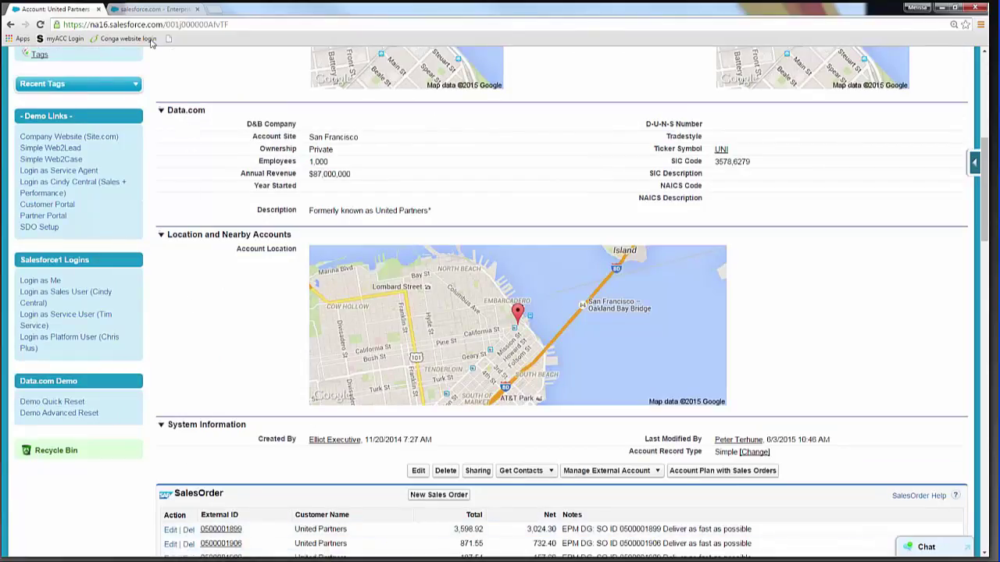
pyautogui.click(150, 14)
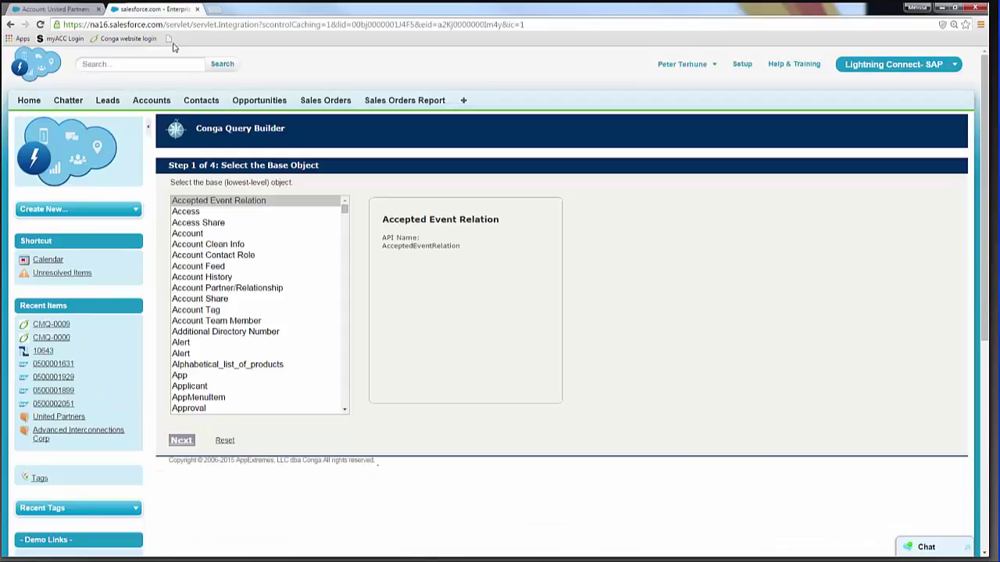
pyautogui.click(211, 289)
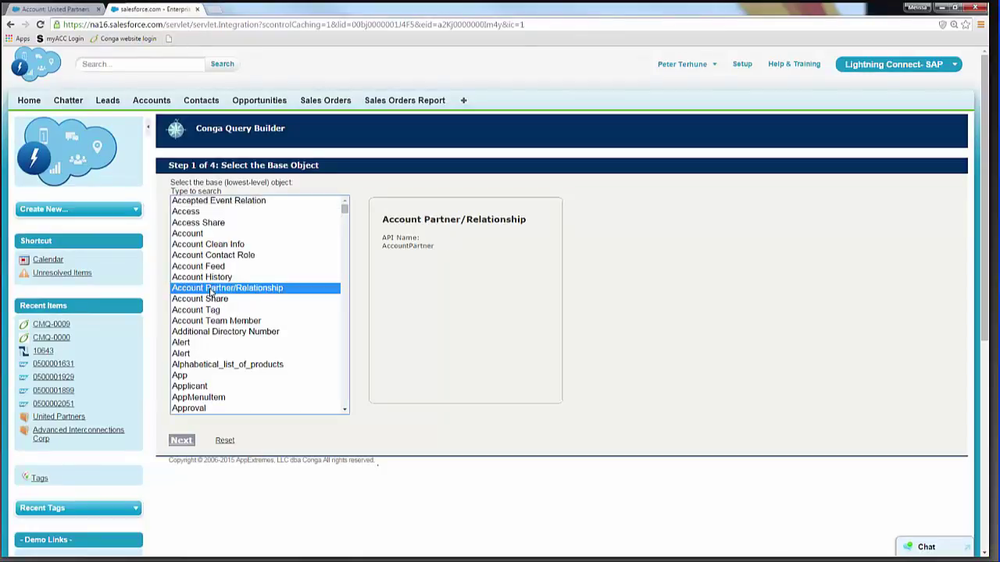
pyautogui.write('s')
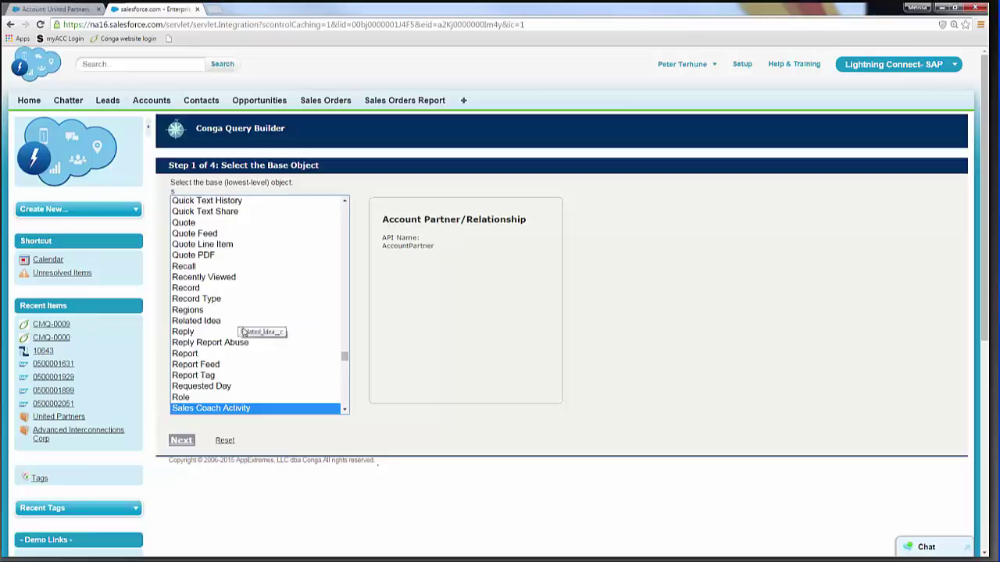
pyautogui.scroll(-1, 243, 334)
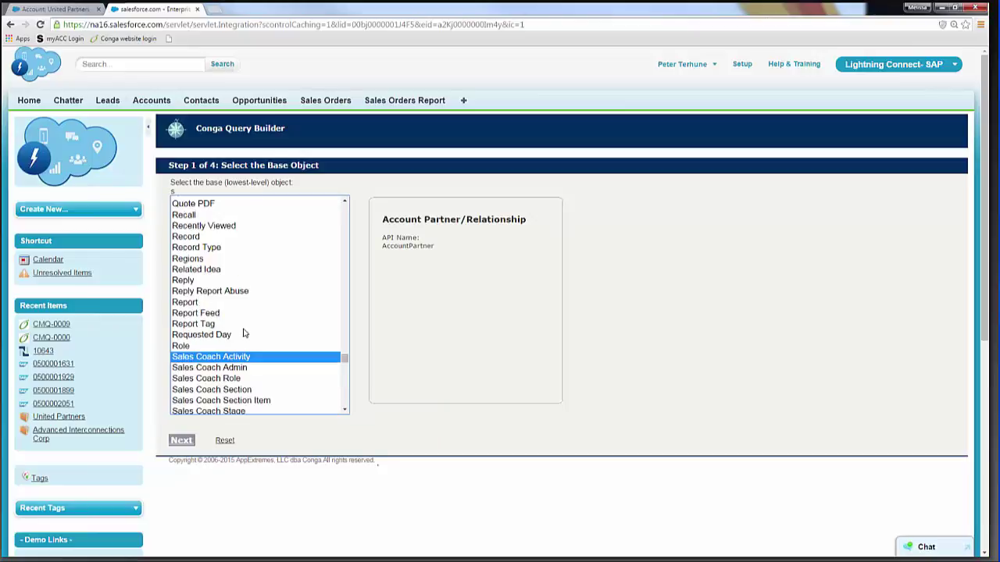
pyautogui.scroll(-1, 243, 334)
pyautogui.scroll(-1, 245, 333)
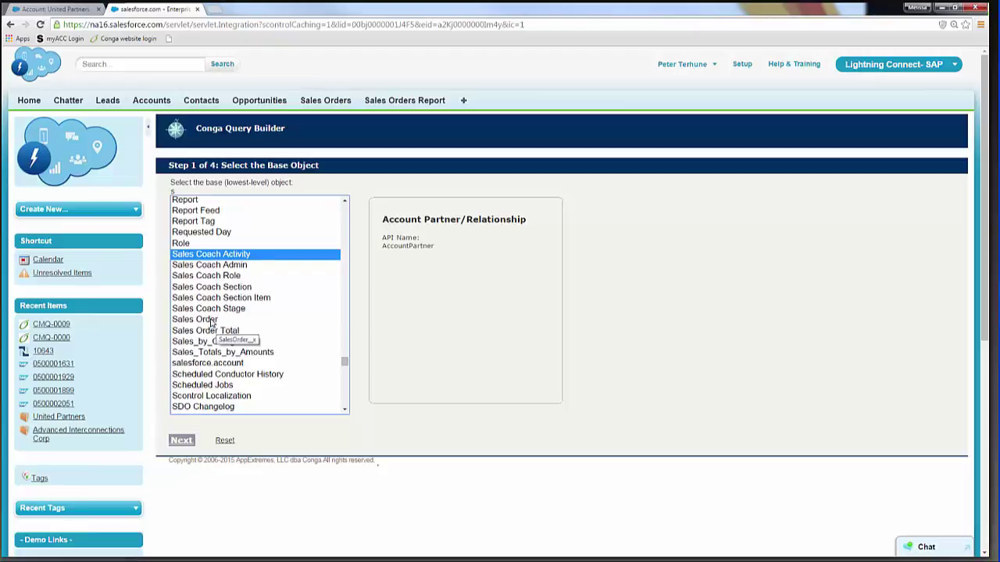
pyautogui.click(209, 320)
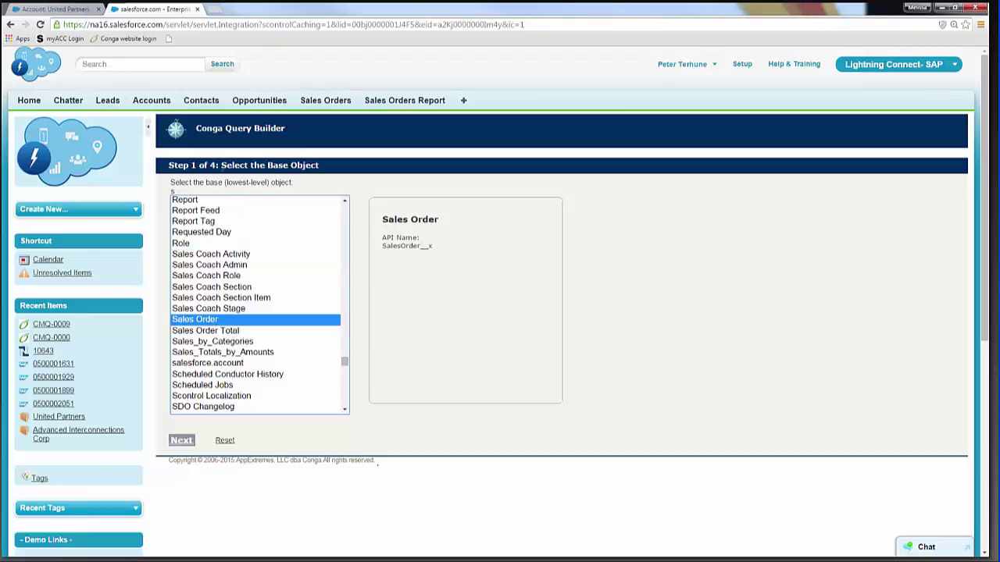
pyautogui.moveTo(221, 165); pyautogui.dragTo(332, 168)
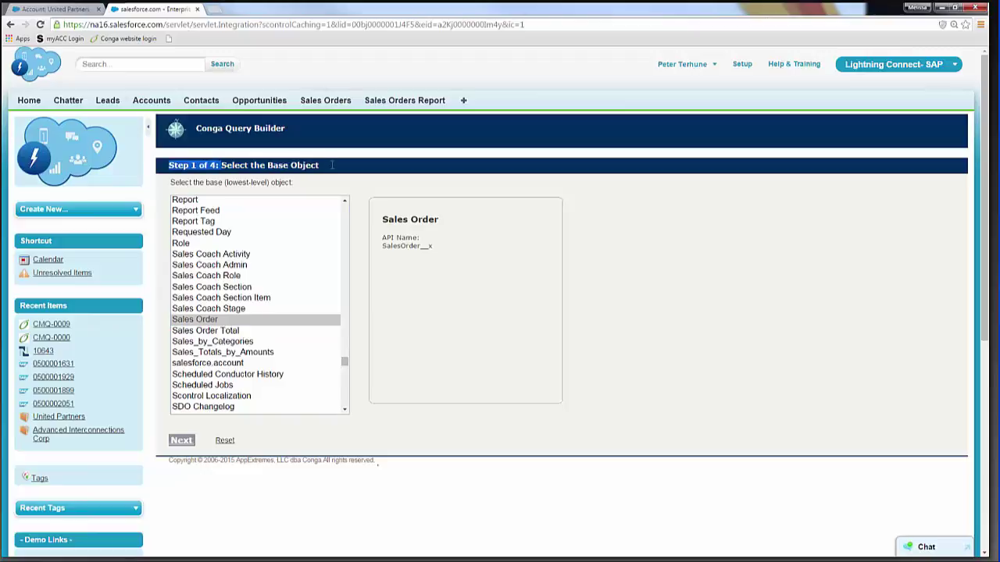
pyautogui.click(202, 325)
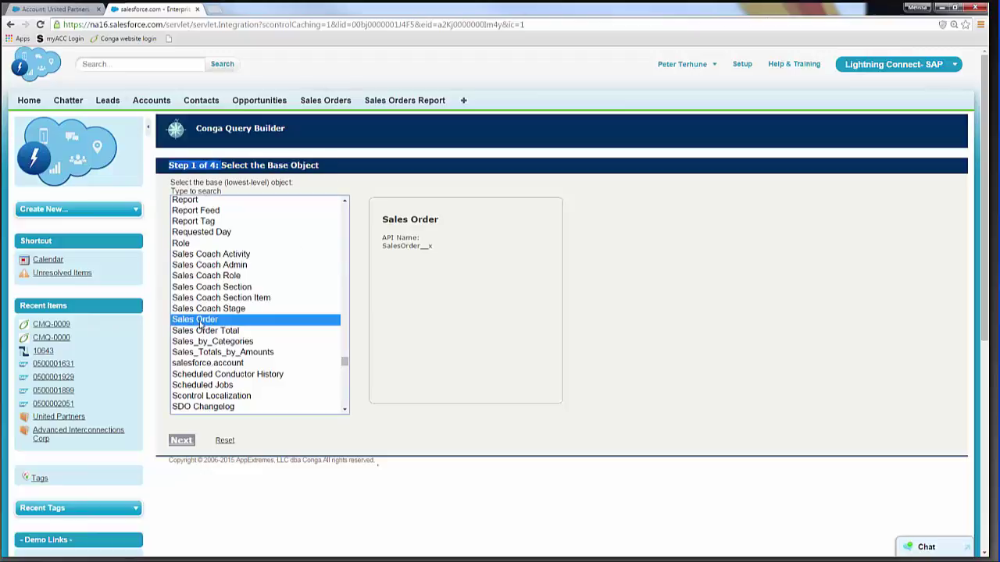
pyautogui.click(184, 441)
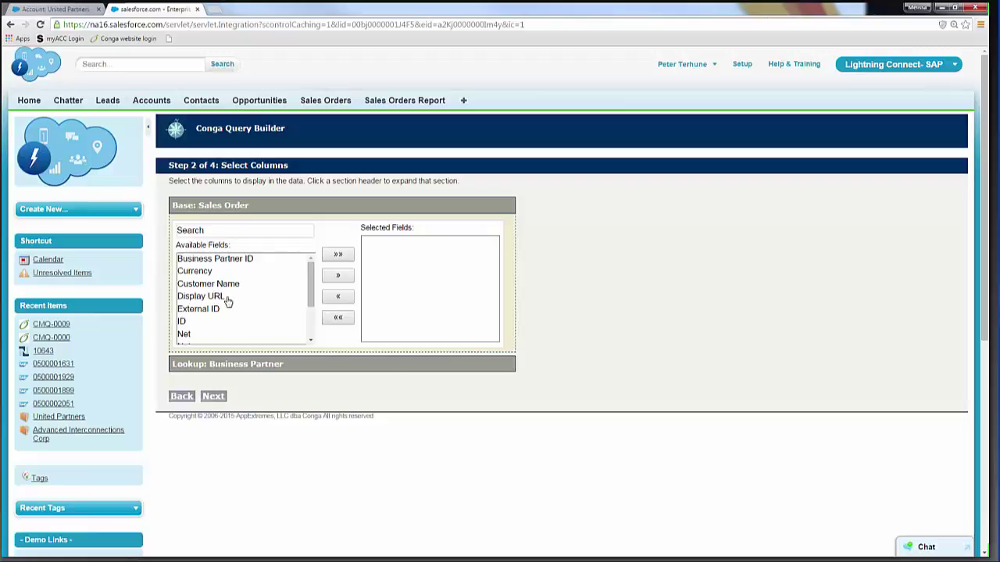
# - Move Total, Notes and SalesOrder ID from Available Fields into Selected Fields
pyautogui.scroll(-2, 227, 302)
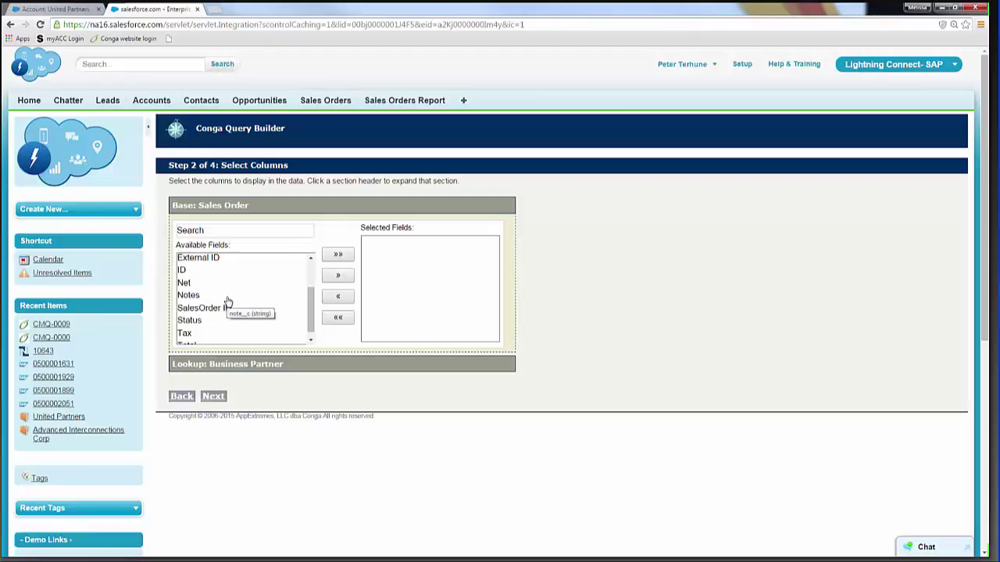
pyautogui.scroll(-1, 228, 301)
pyautogui.scroll(-1, 227, 302)
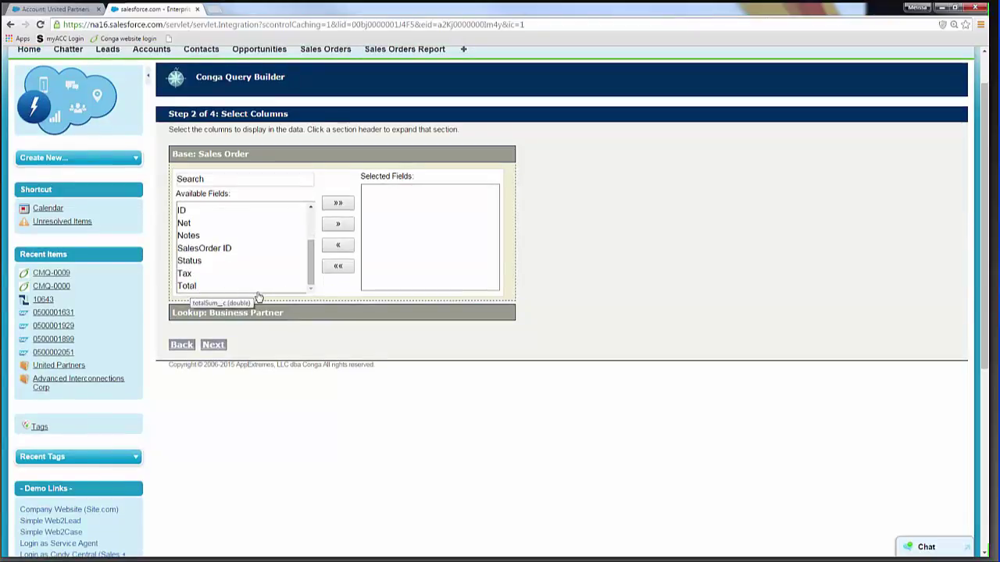
pyautogui.doubleClick(187, 287)
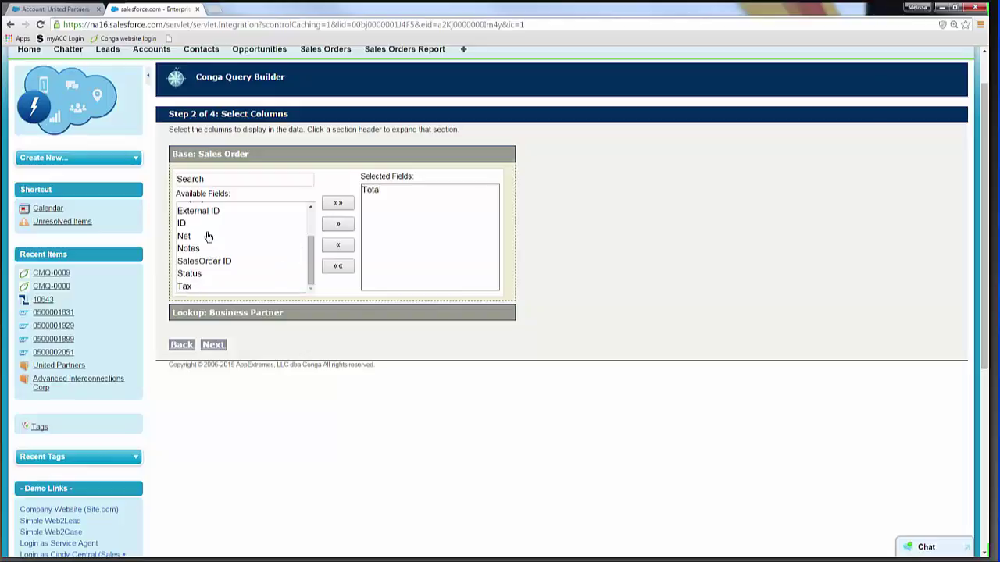
pyautogui.click(187, 248)
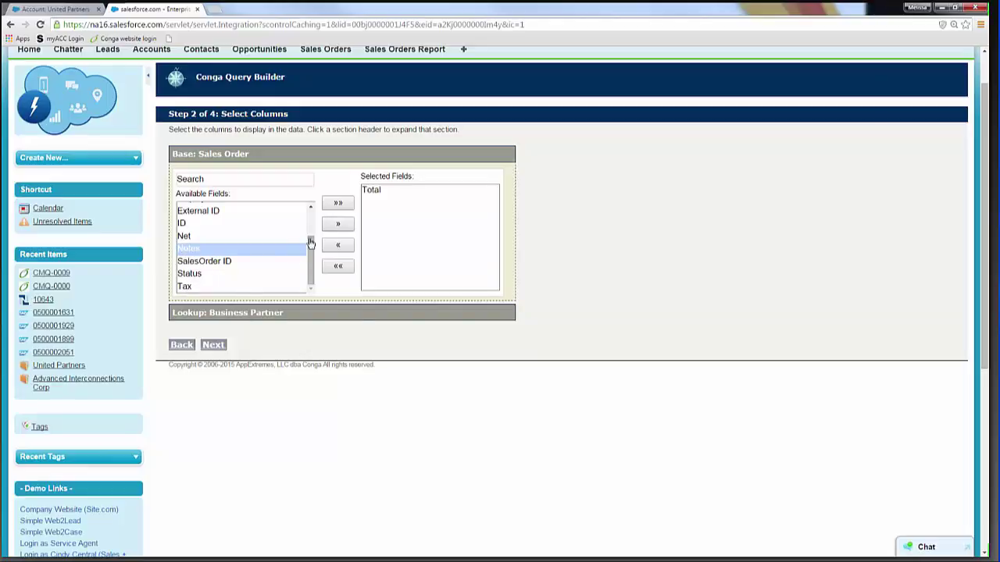
pyautogui.click(349, 227)
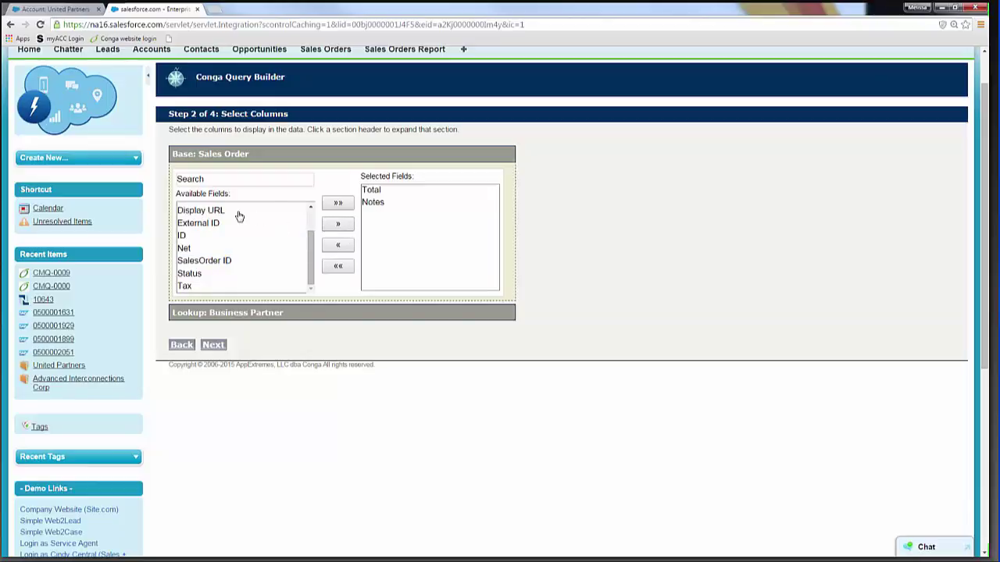
pyautogui.click(335, 205)
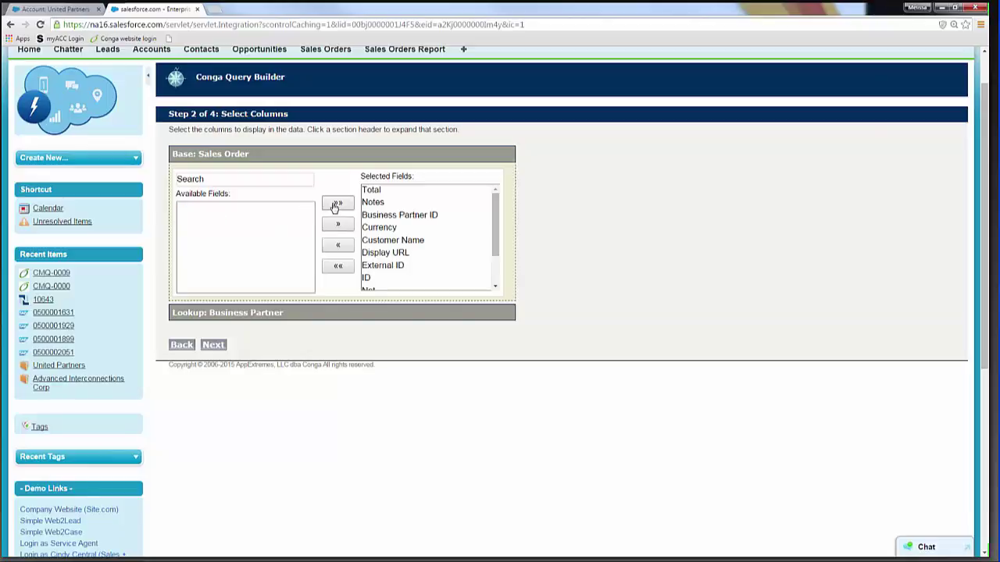
pyautogui.click(337, 268)
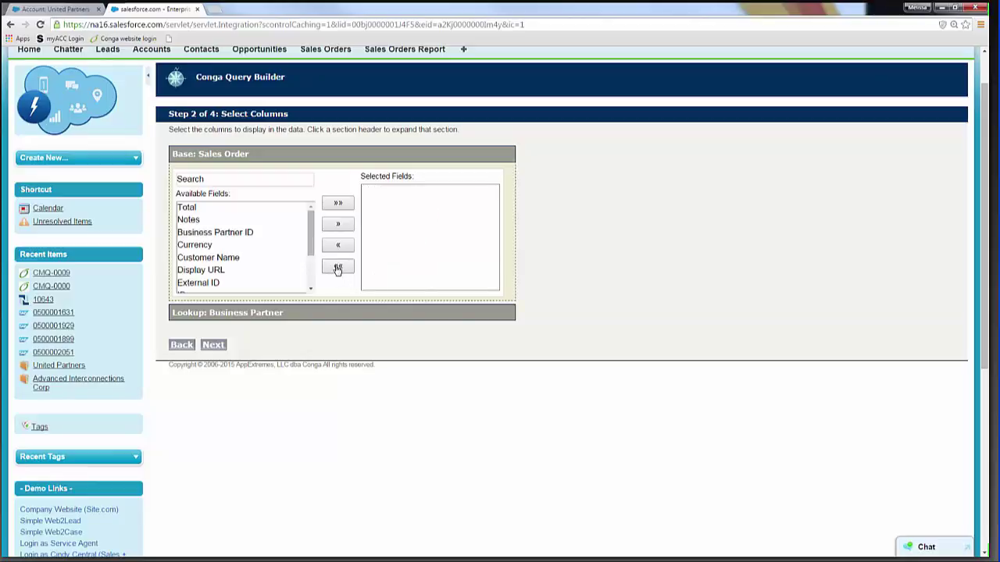
pyautogui.doubleClick(190, 209)
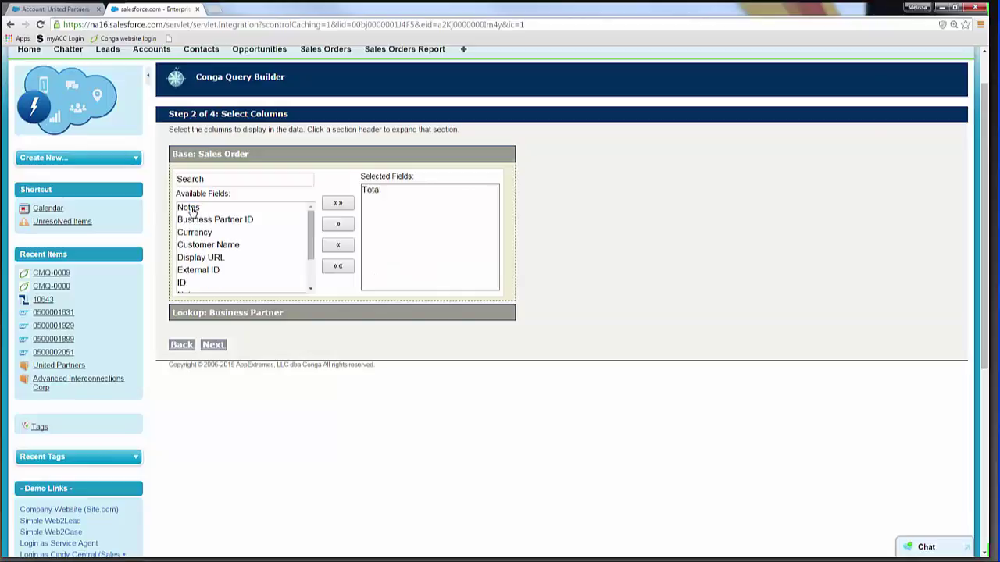
pyautogui.doubleClick(191, 208)
pyautogui.scroll(-1, 207, 272)
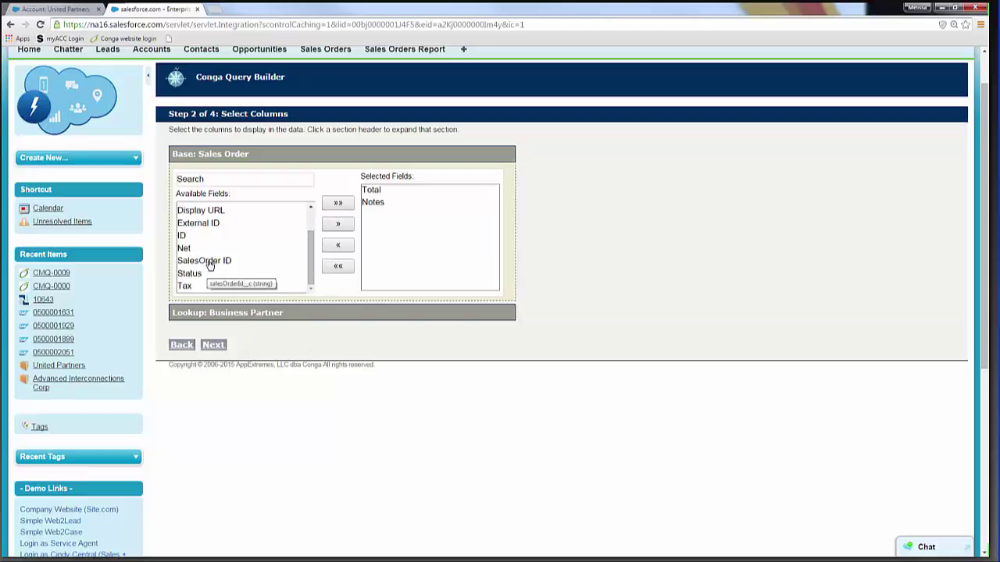
pyautogui.doubleClick(209, 265)
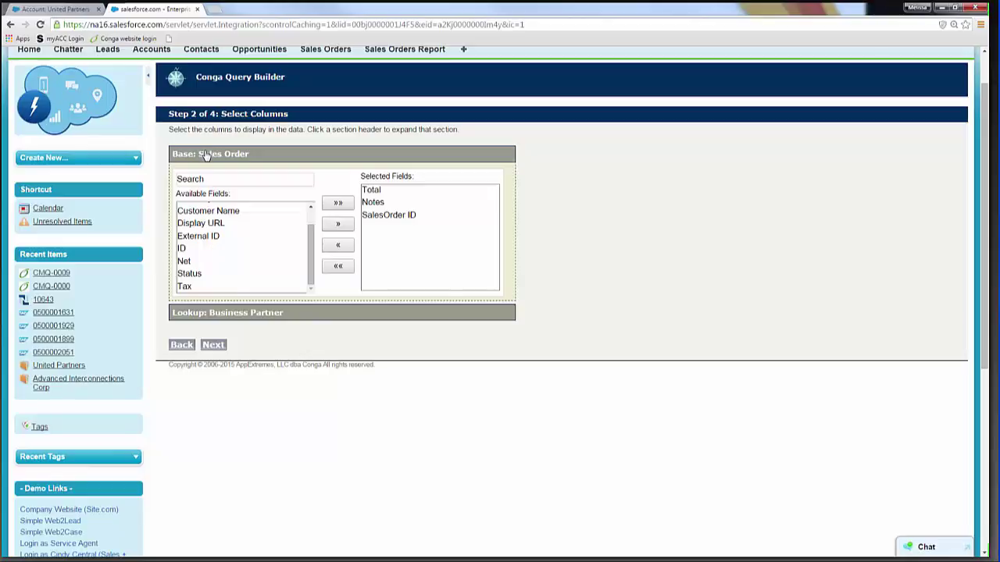
# - Show the Business Partner lookup fields, then open the account's first sales order in a new tab
pyautogui.click(225, 314)
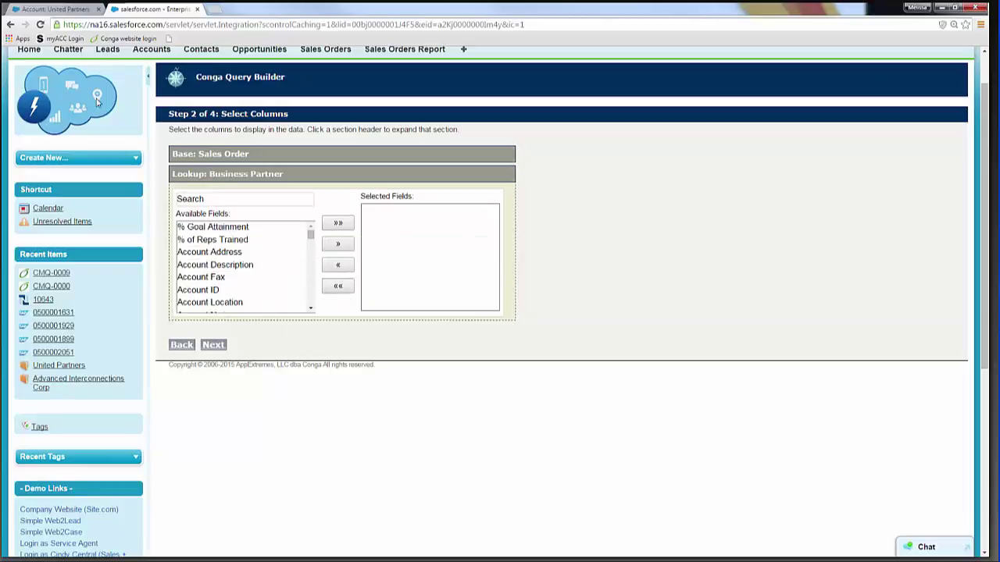
pyautogui.click(56, 9)
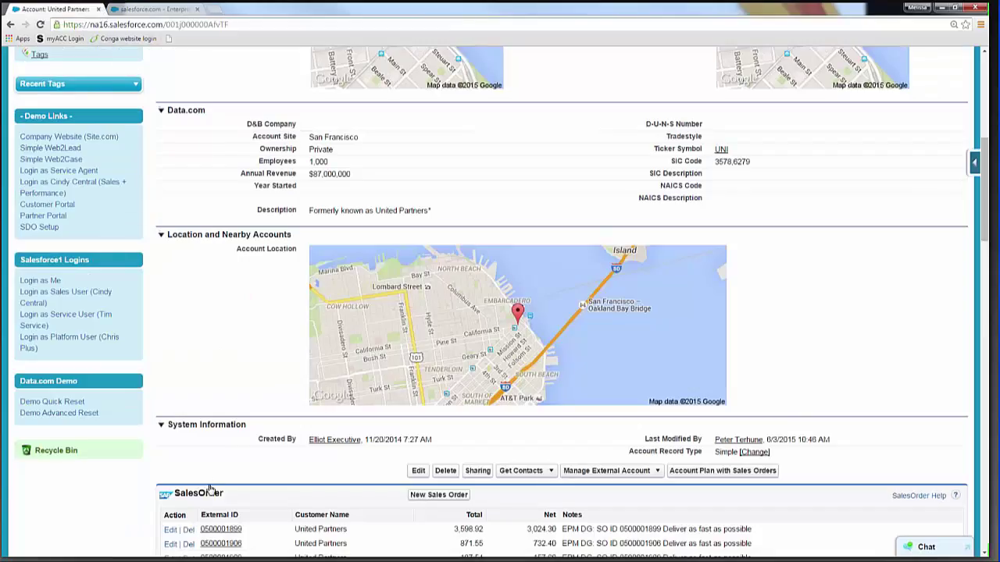
pyautogui.rightClick(230, 532)
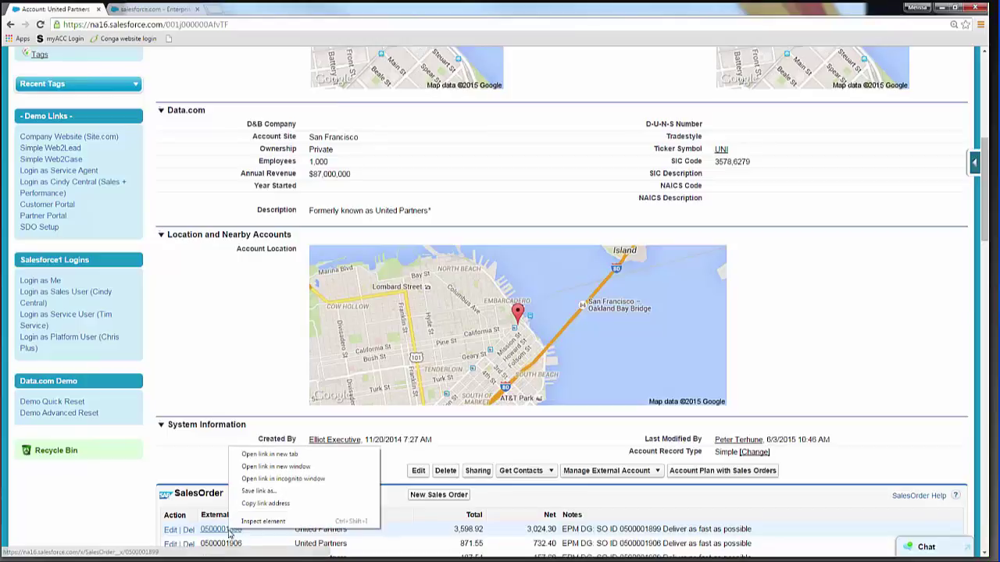
pyautogui.click(269, 454)
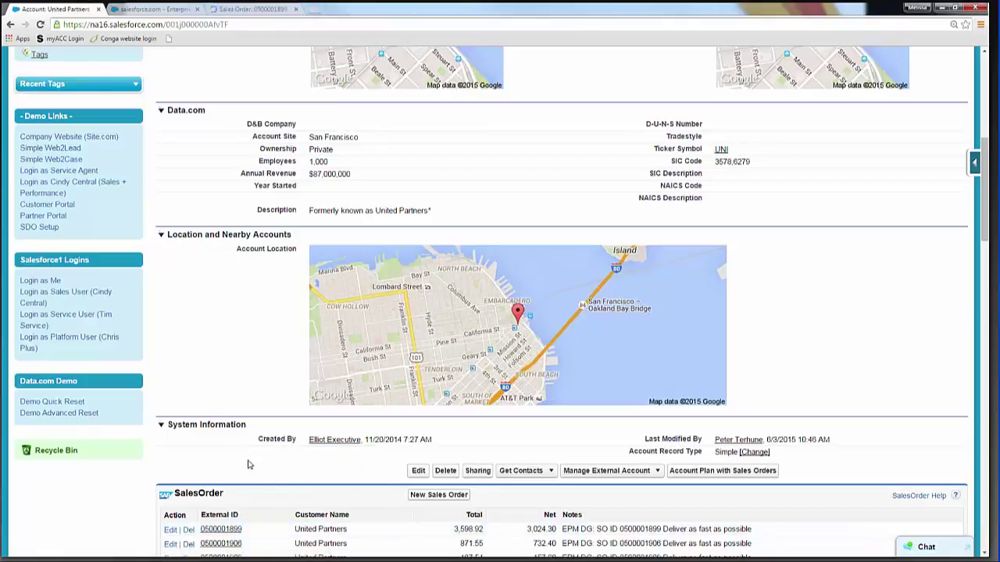
# - From that sales order, open its business partner account record, then return to the Query Builder
pyautogui.click(256, 10)
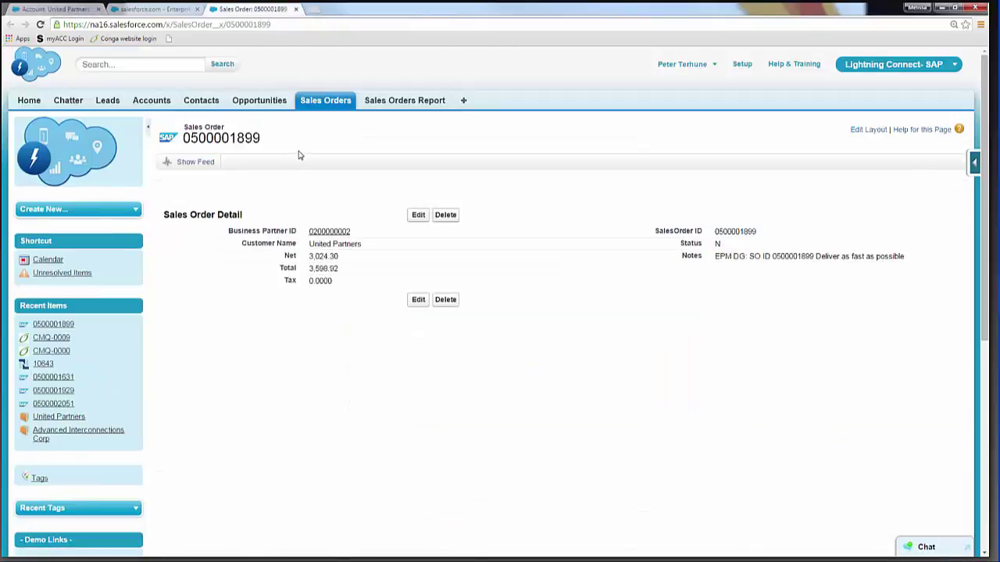
pyautogui.click(325, 233)
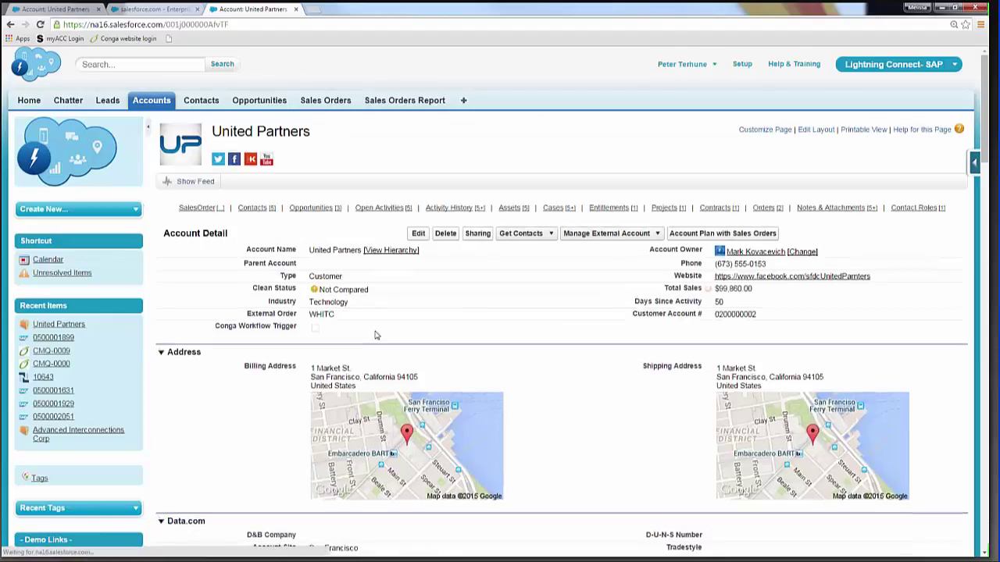
pyautogui.click(127, 8)
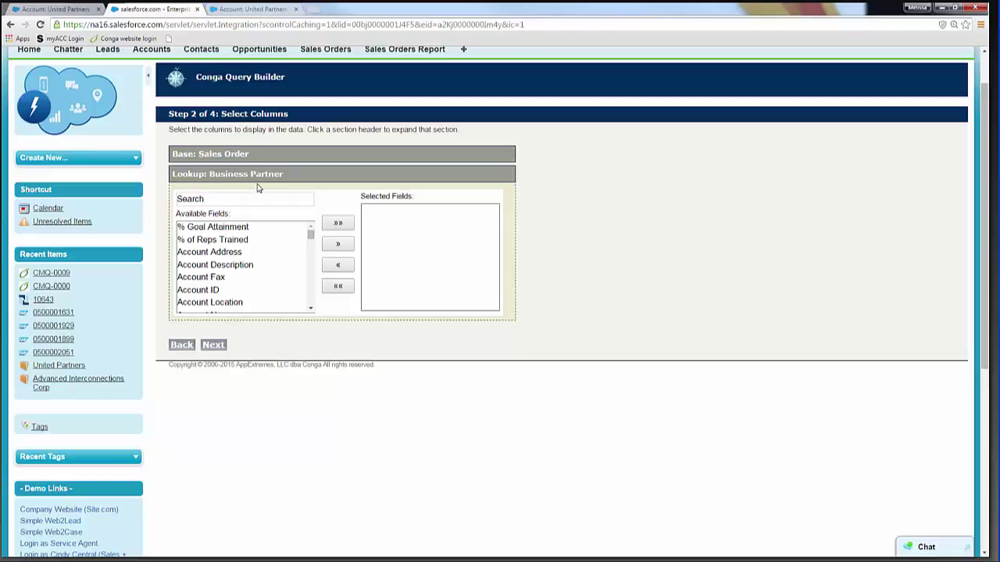
# - Advance the query to Step 3 and select the United Partners record ID in the account page URL
pyautogui.click(240, 154)
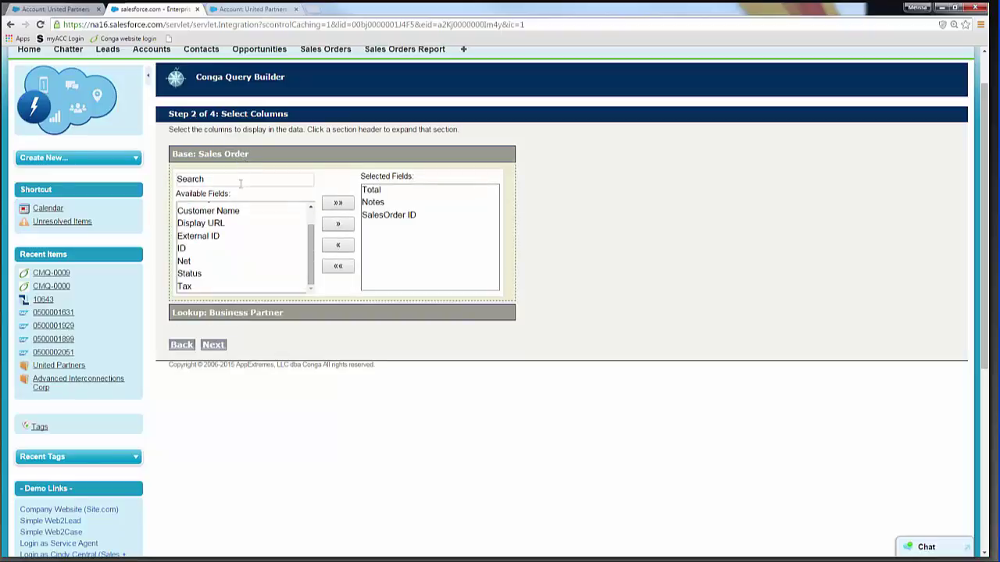
pyautogui.click(212, 345)
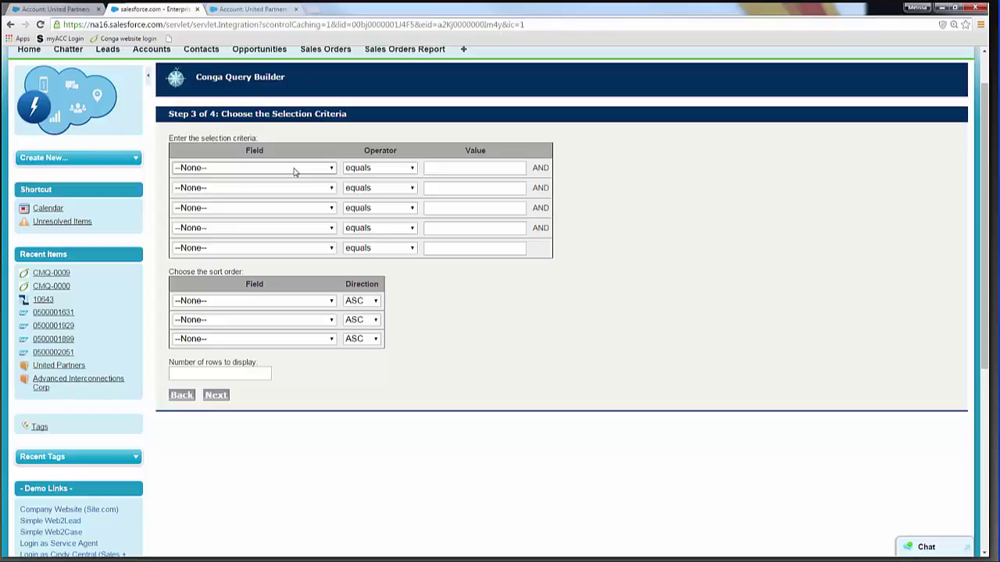
pyautogui.click(57, 9)
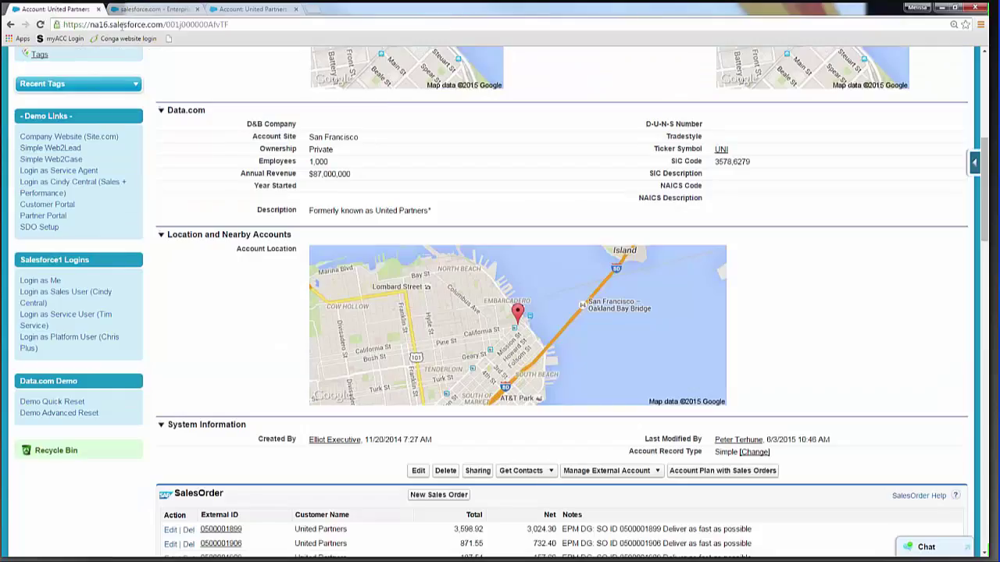
pyautogui.moveTo(167, 24); pyautogui.dragTo(242, 26)
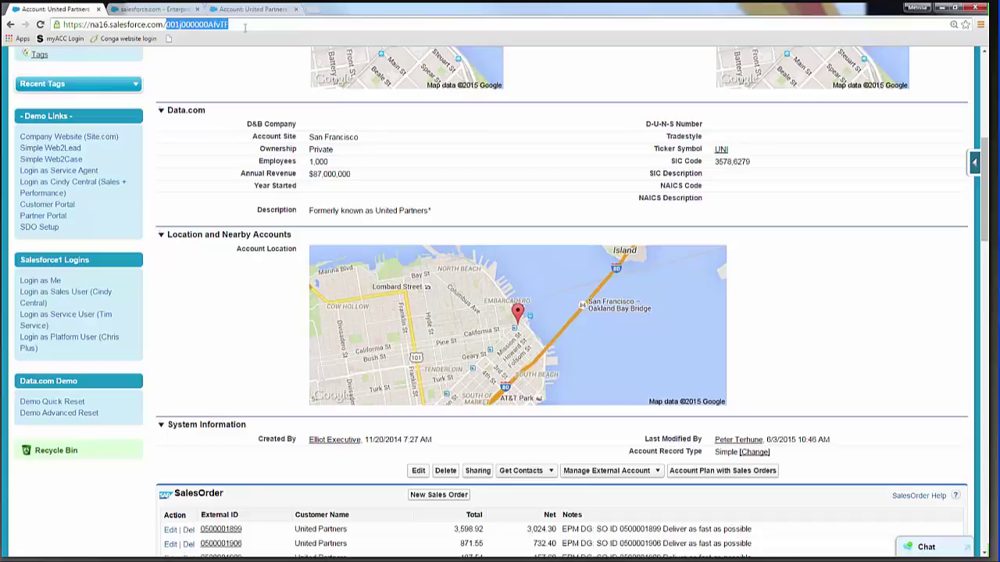
pyautogui.click(155, 9)
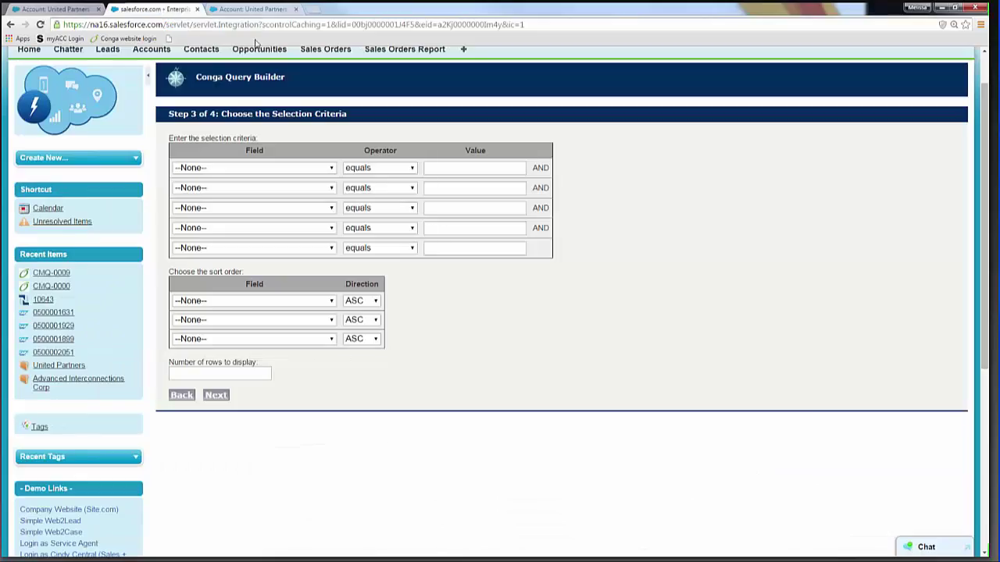
# - Set the first criterion's field to Account ID, then go back to the United Partners account page
pyautogui.click(332, 168)
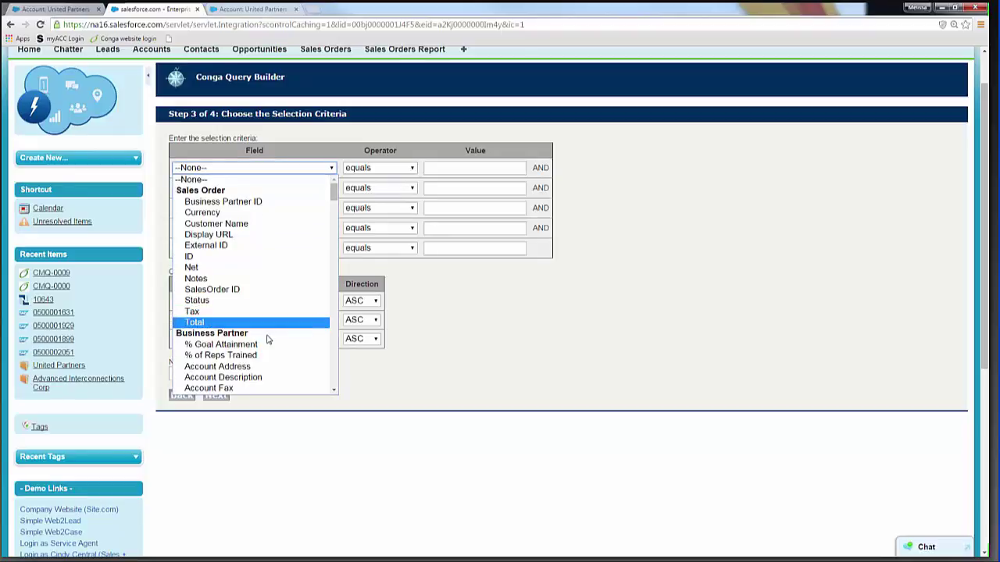
pyautogui.scroll(-3, 267, 338)
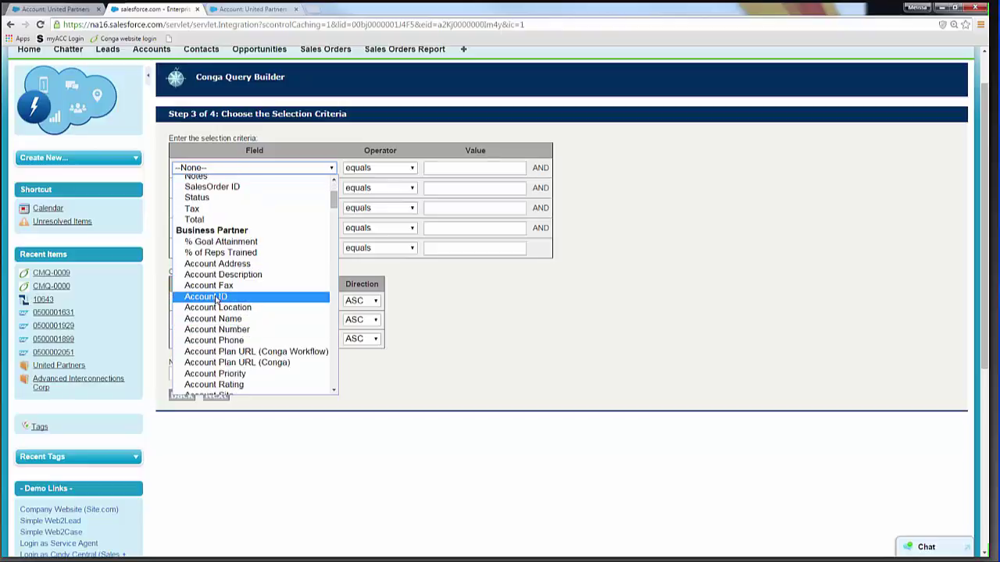
pyautogui.click(217, 297)
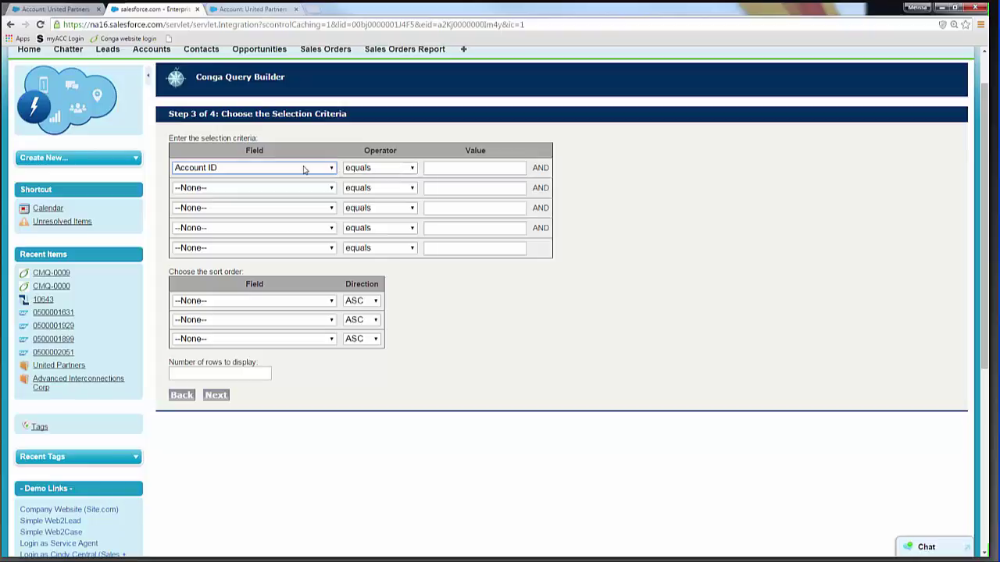
pyautogui.click(440, 169)
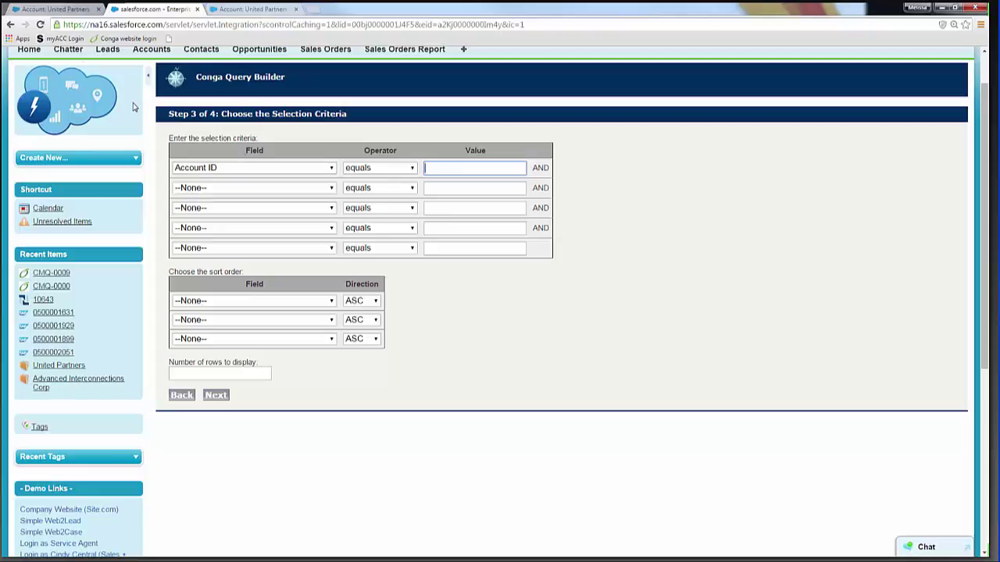
pyautogui.click(54, 9)
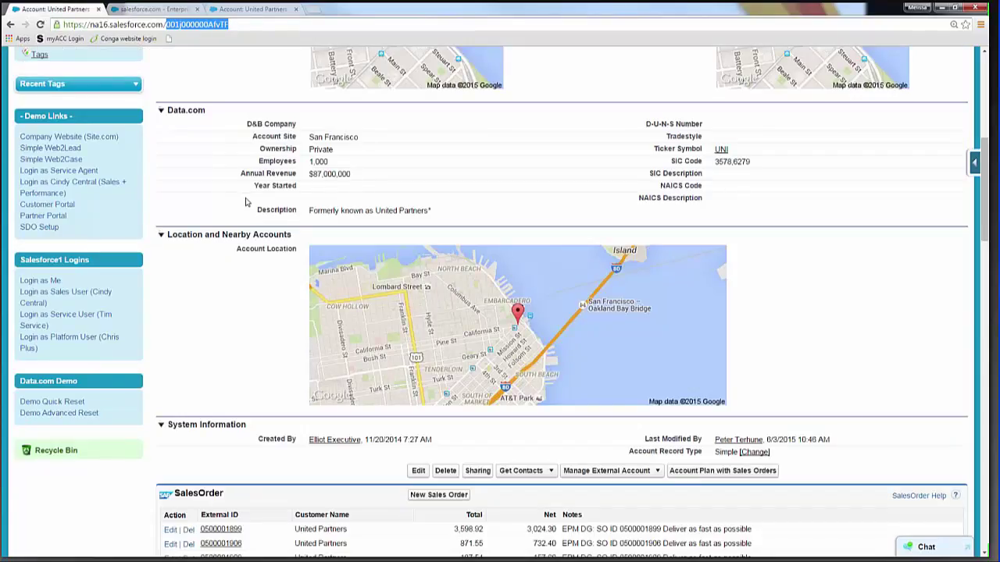
pyautogui.scroll(1, 245, 202)
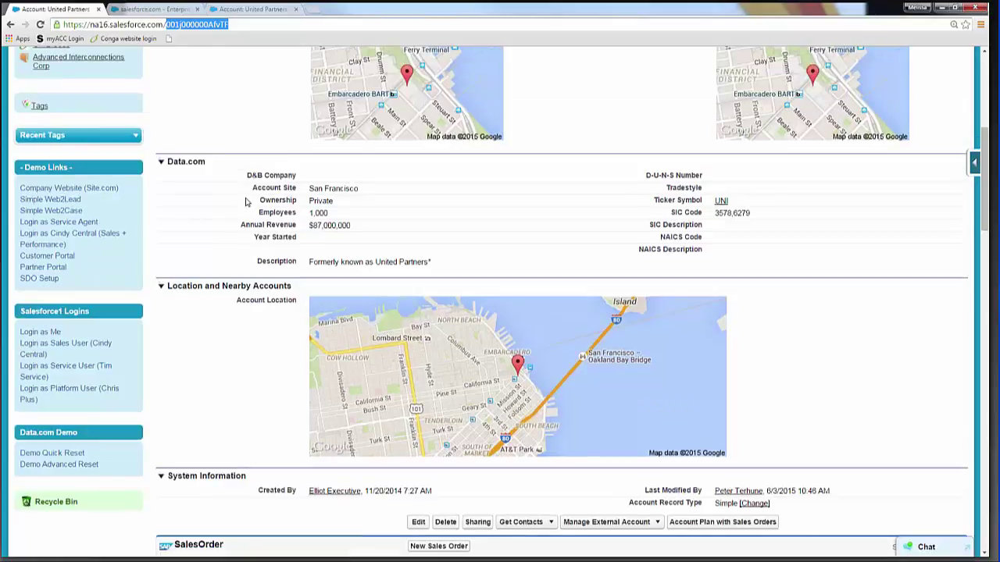
pyautogui.scroll(5, 245, 203)
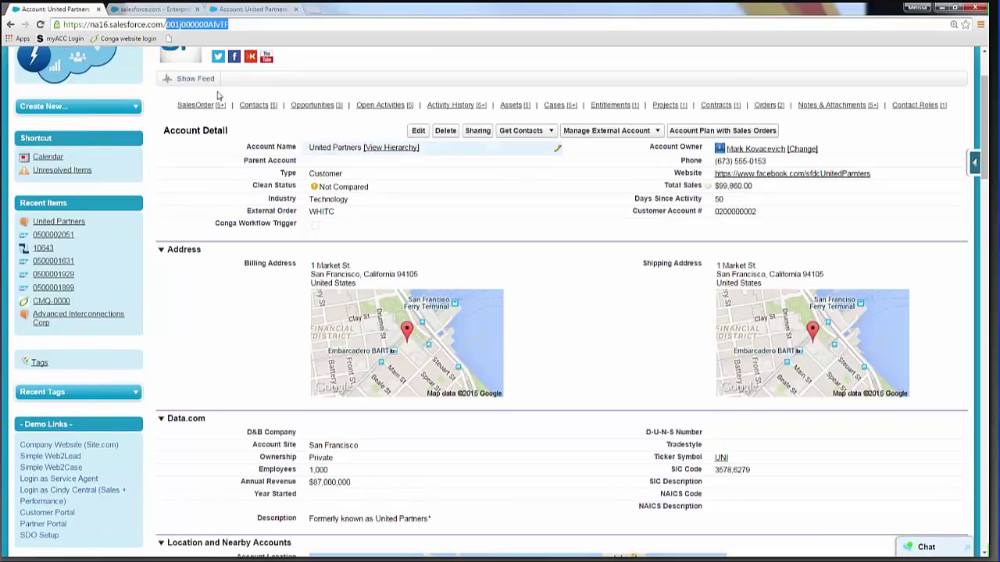
# - Return to the Query Builder and advance from the Account ID criteria to Step 4
pyautogui.click(144, 10)
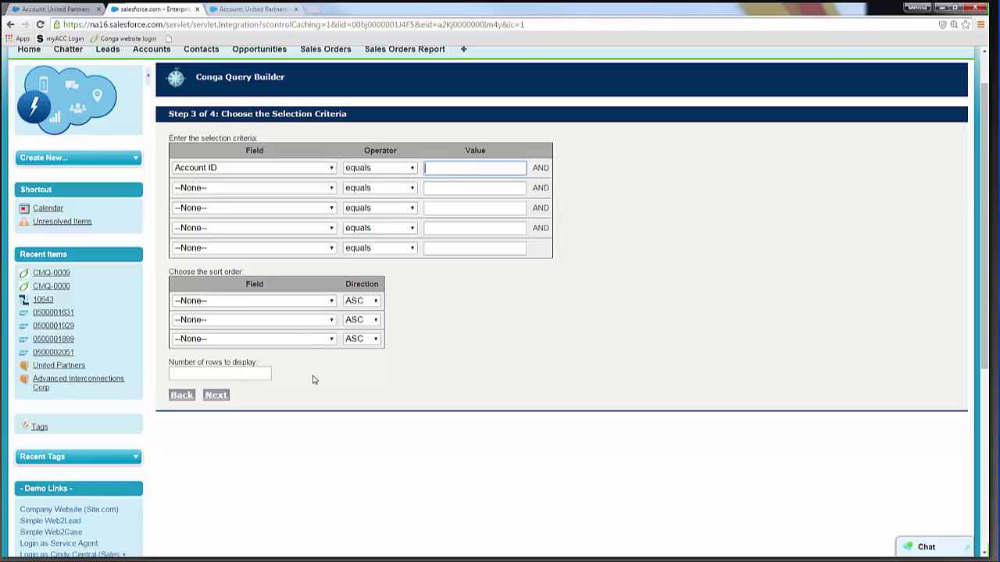
pyautogui.click(216, 397)
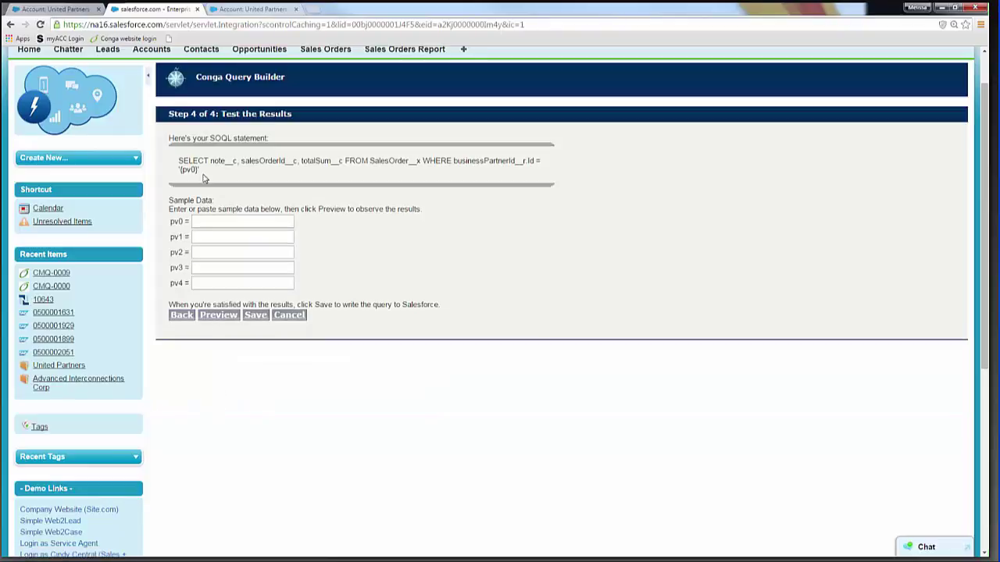
# - Review the generated SOQL statement filtering SalesOrder__x by businessPartnerId__r.Id = '{pv0}'
pyautogui.moveTo(179, 161); pyautogui.dragTo(202, 170)
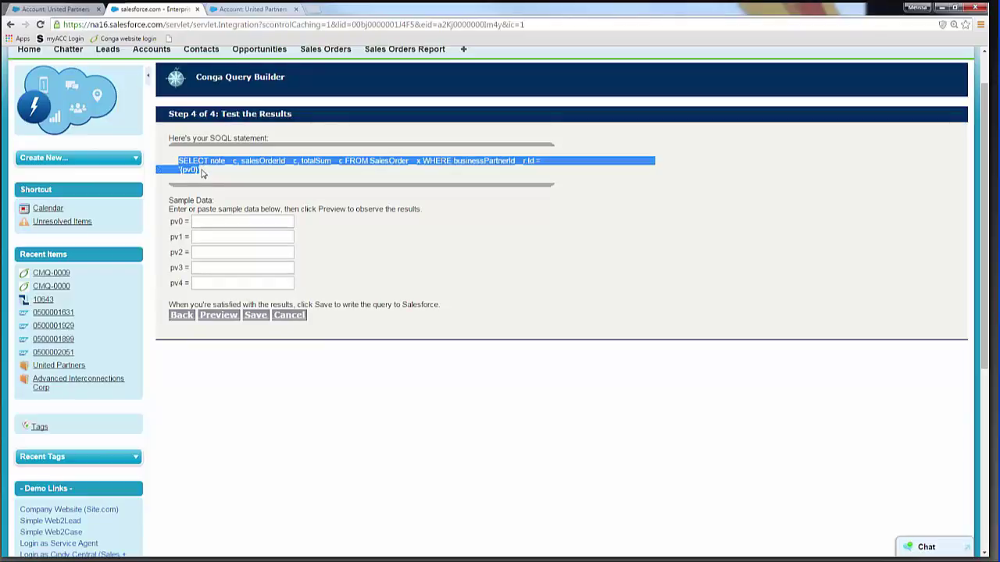
pyautogui.click(202, 173)
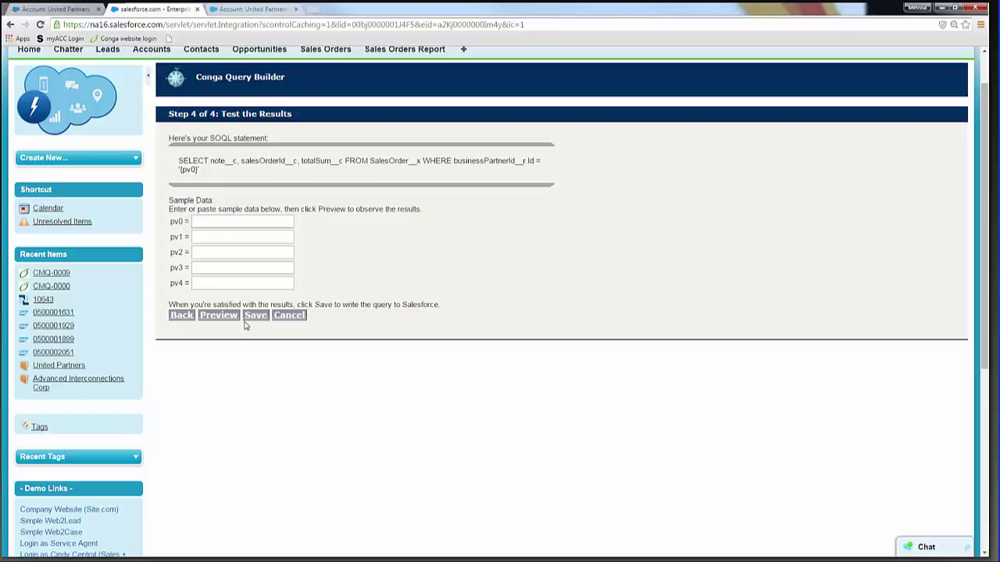
# - Copy the United Partners record ID from the page address and paste it as pv0
pyautogui.click(78, 9)
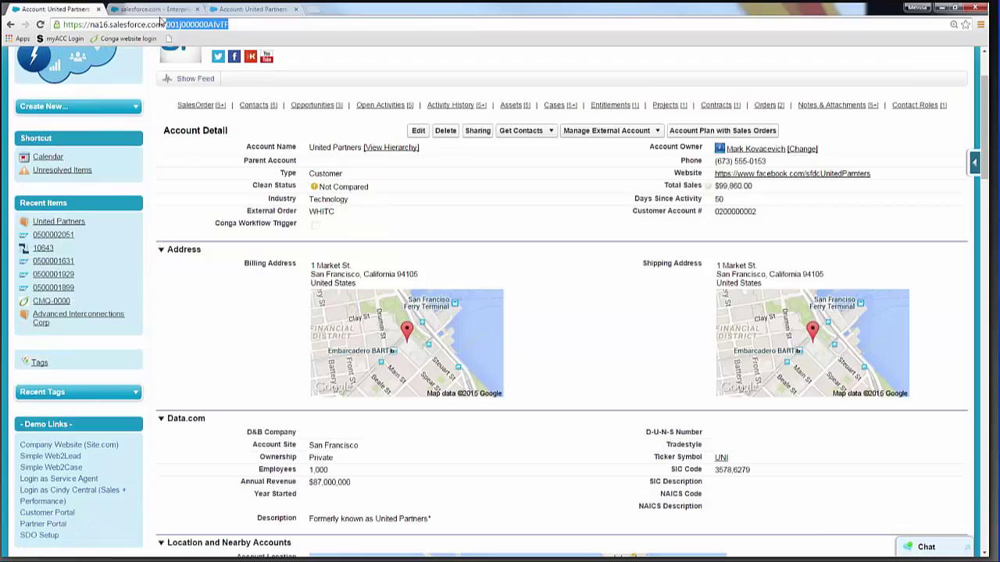
pyautogui.doubleClick(178, 24)
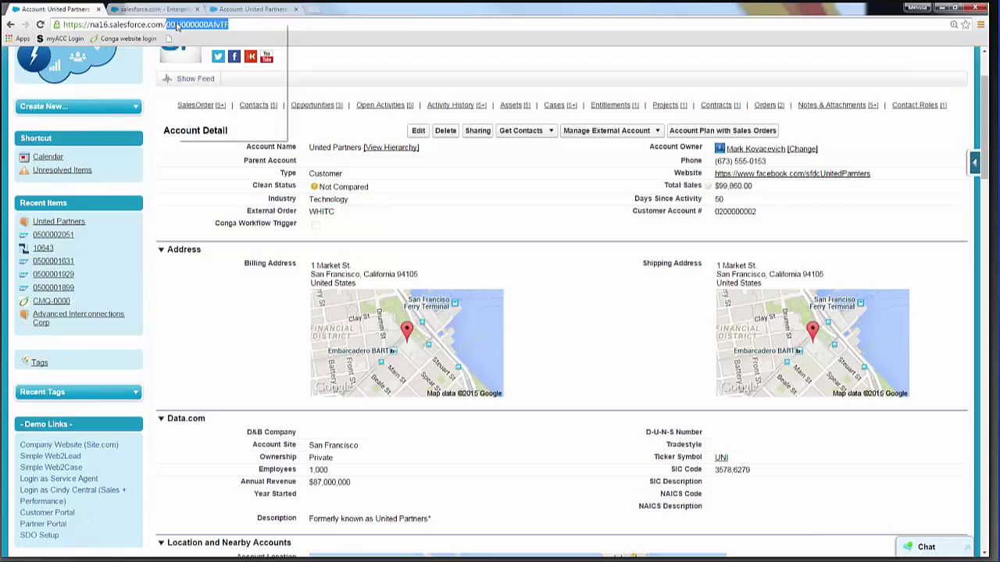
pyautogui.rightClick(178, 25)
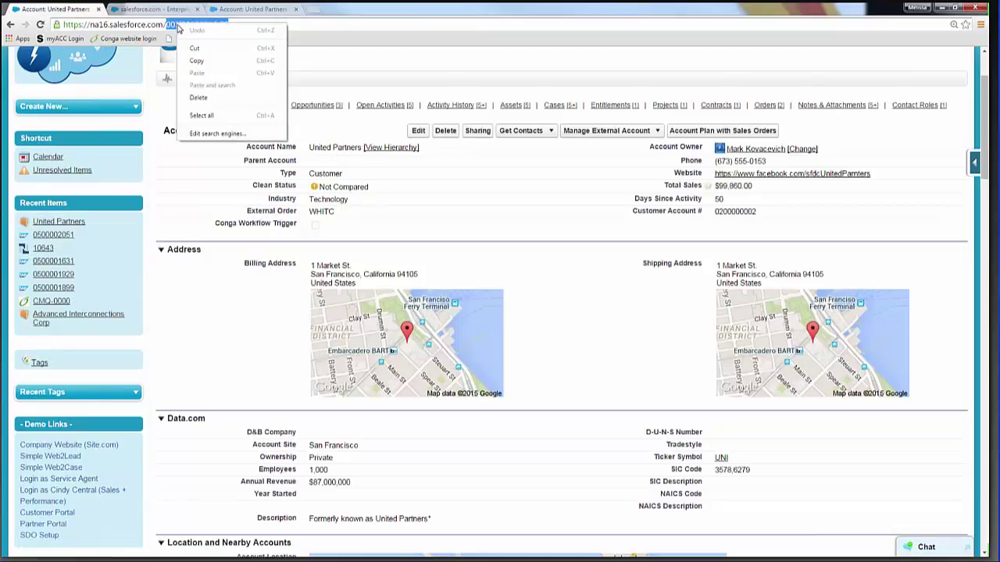
pyautogui.click(196, 61)
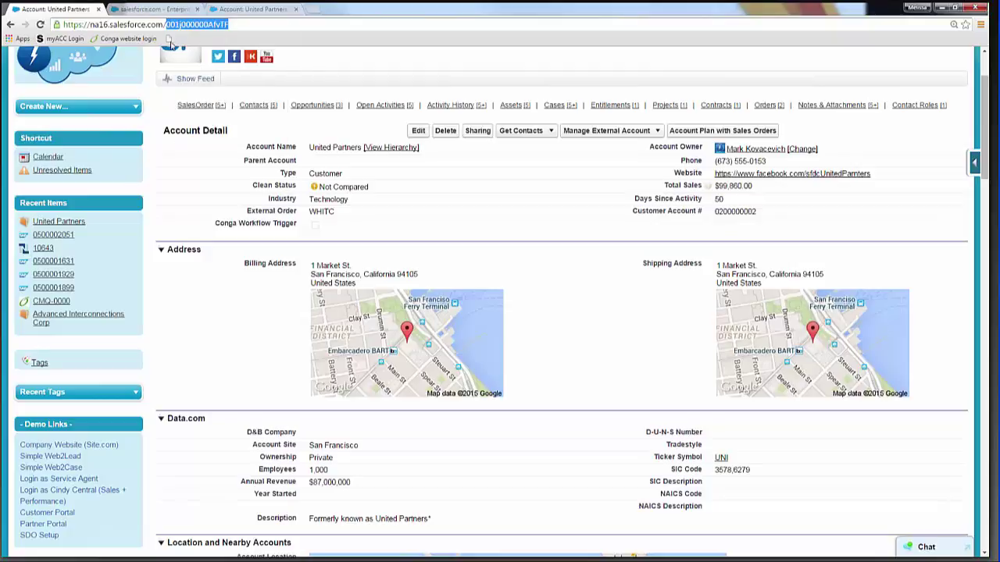
pyautogui.click(177, 9)
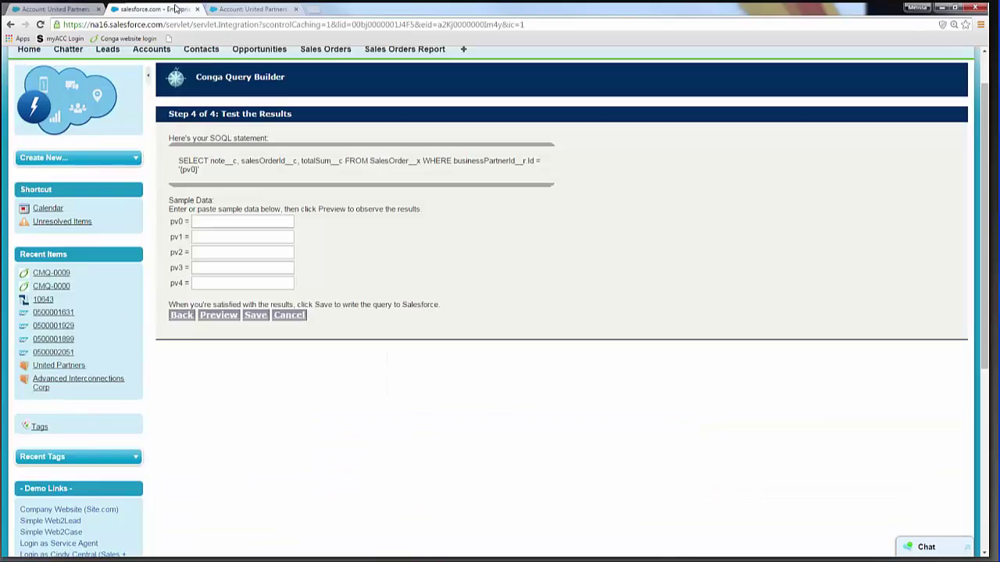
pyautogui.click(239, 221)
pyautogui.hotkey('ctrl', 'v')
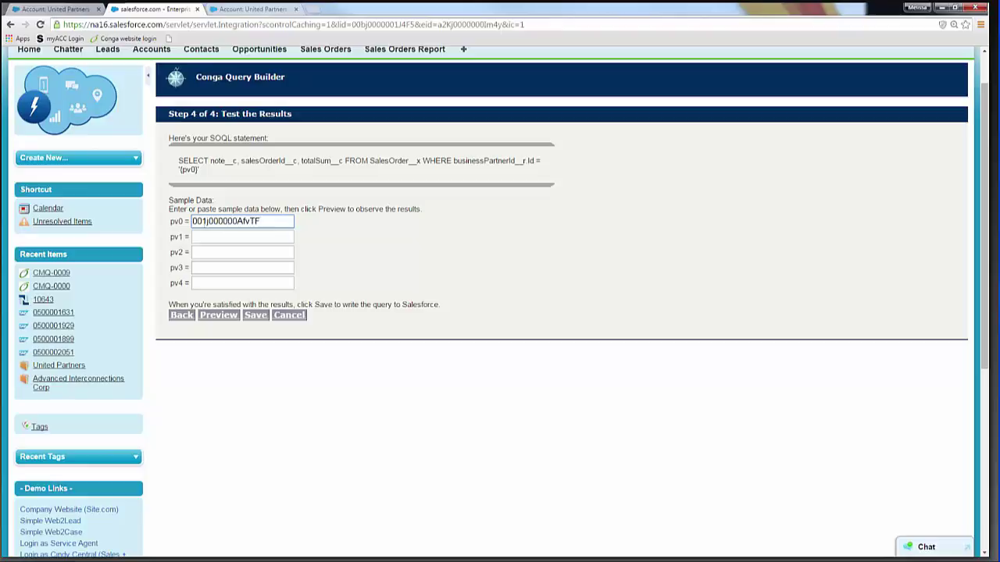
pyautogui.click(217, 316)
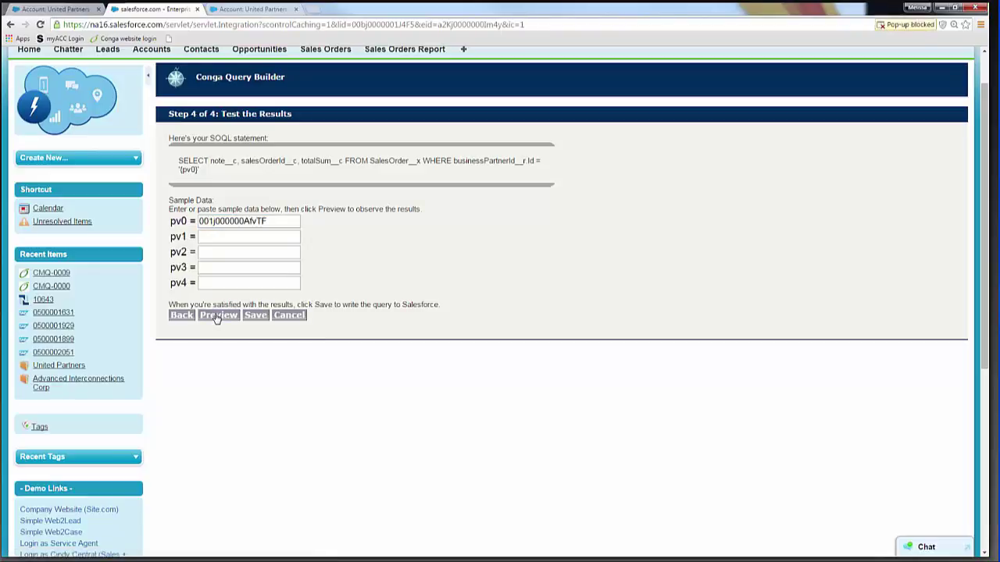
pyautogui.click(927, 26)
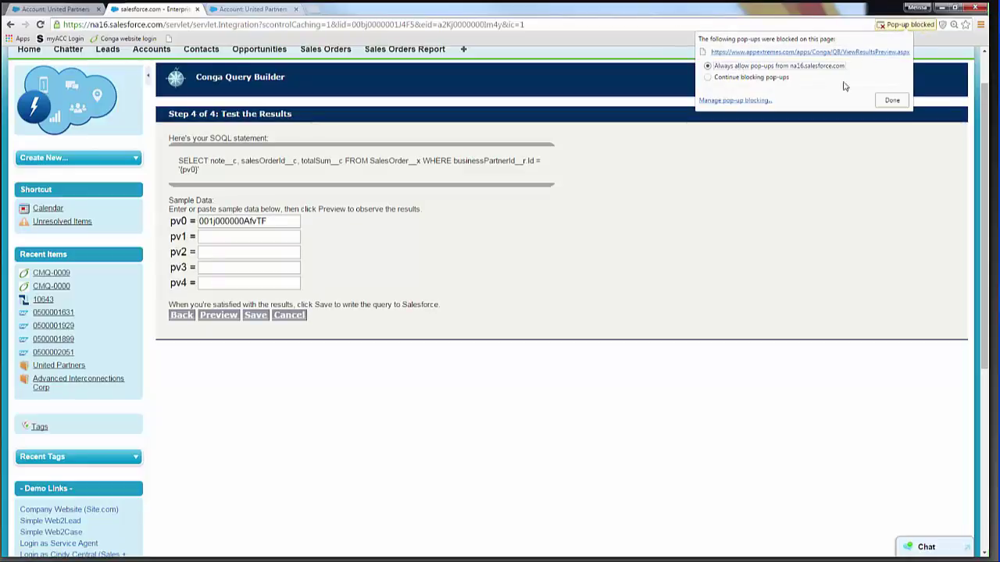
pyautogui.click(891, 100)
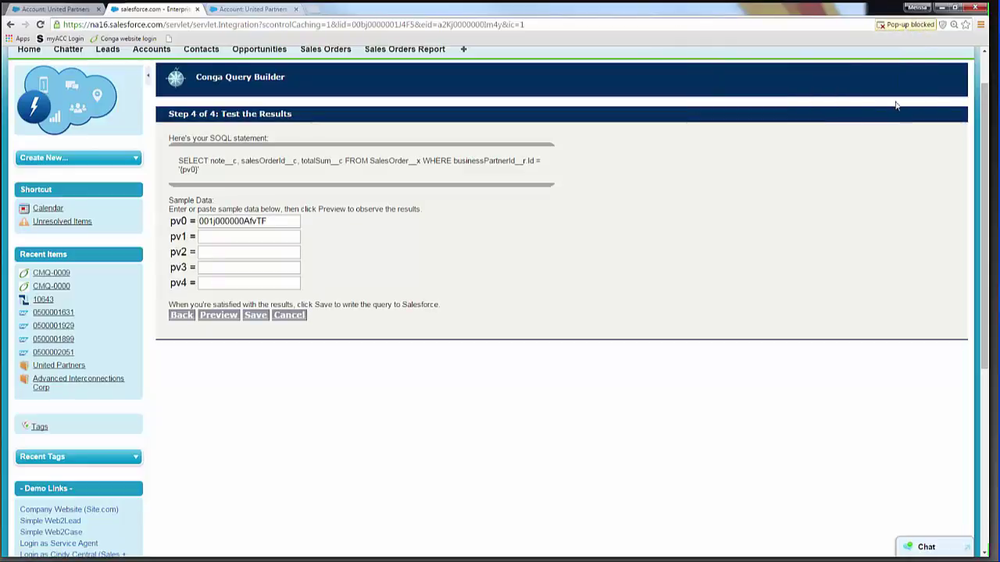
pyautogui.click(223, 320)
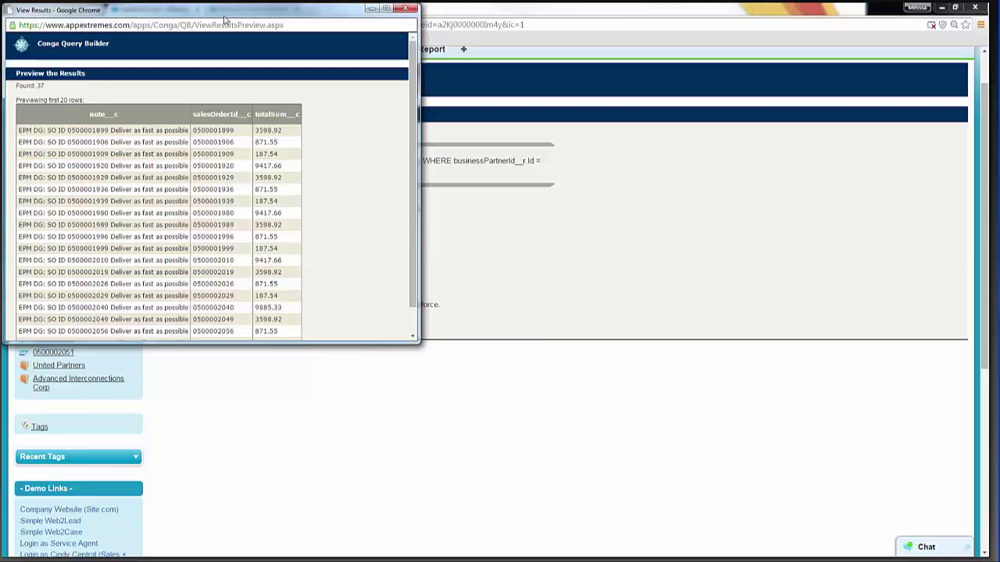
pyautogui.moveTo(224, 18); pyautogui.dragTo(379, 48)
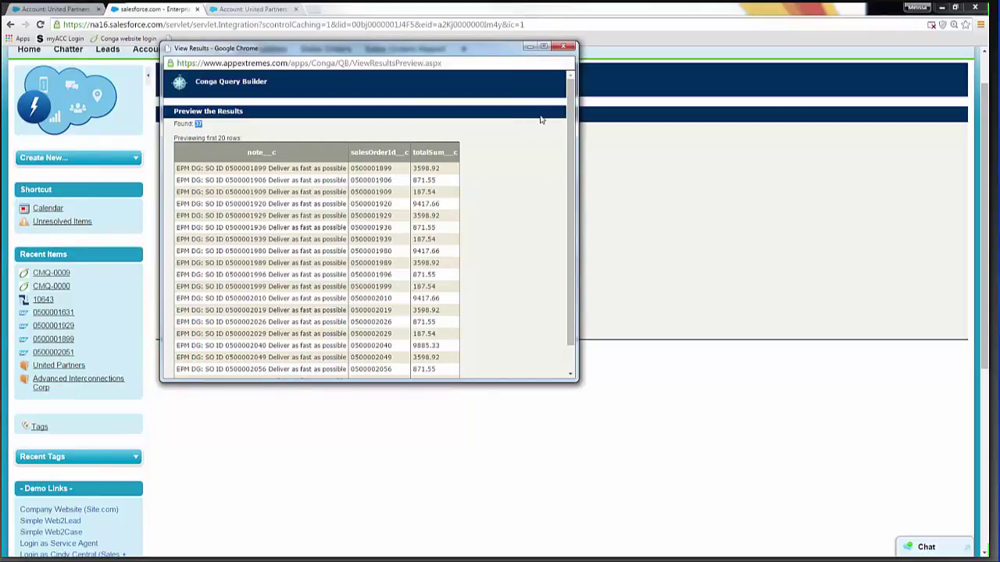
pyautogui.click(565, 47)
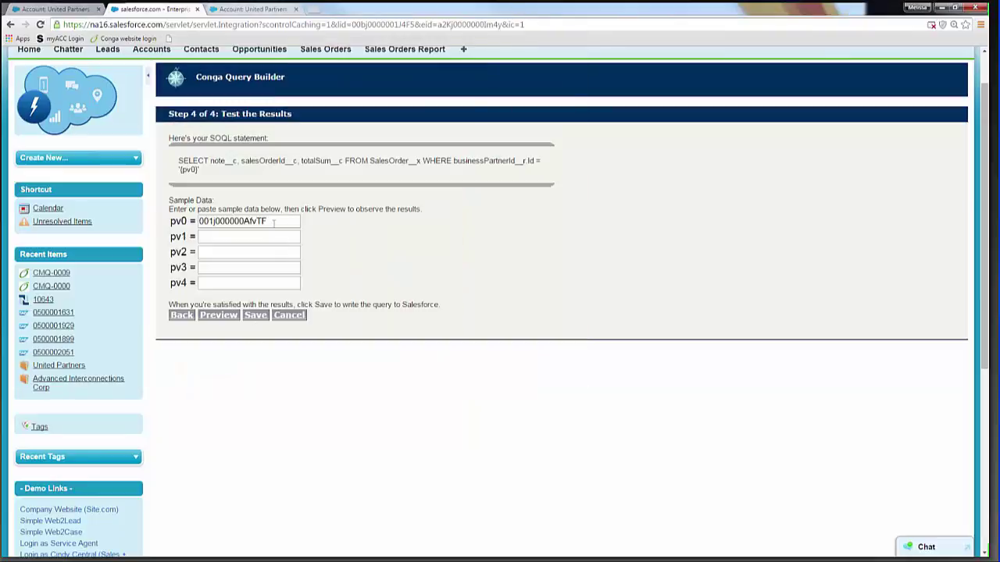
# - Save the query as CMQ-0009, review its SOQL, and select its record ID in the address bar
pyautogui.click(254, 316)
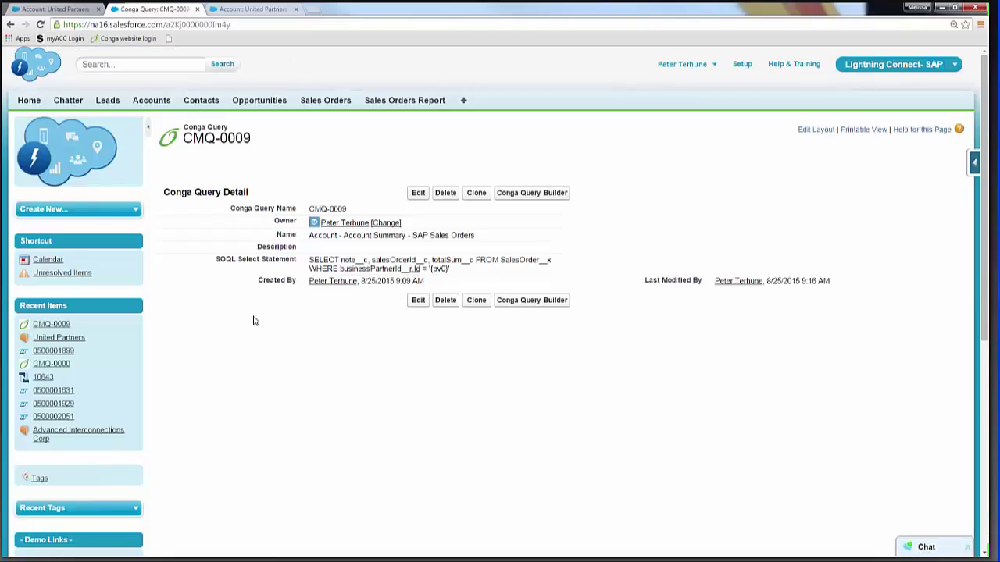
pyautogui.moveTo(310, 261); pyautogui.dragTo(339, 260)
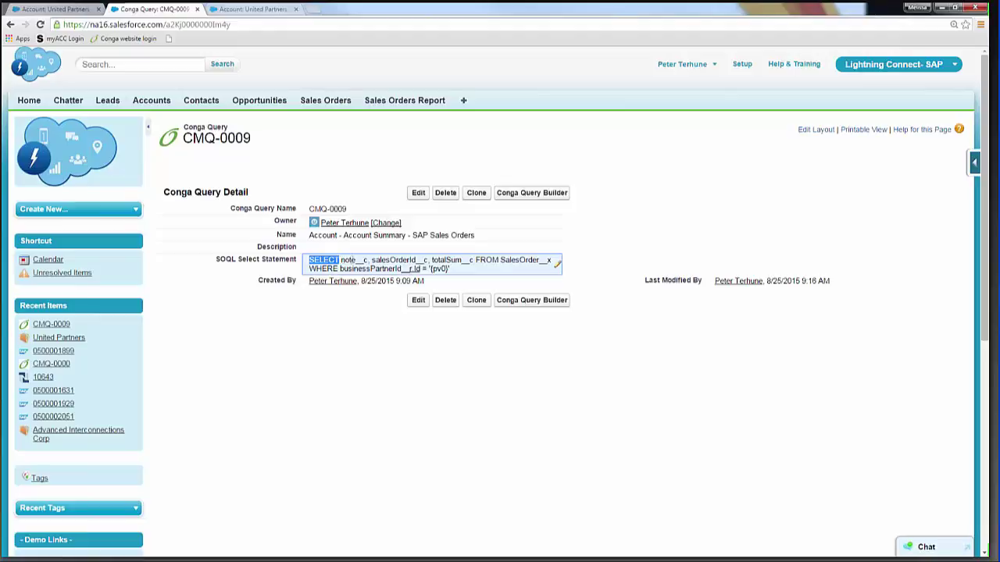
pyautogui.click(494, 260)
pyautogui.moveTo(475, 260); pyautogui.dragTo(537, 260)
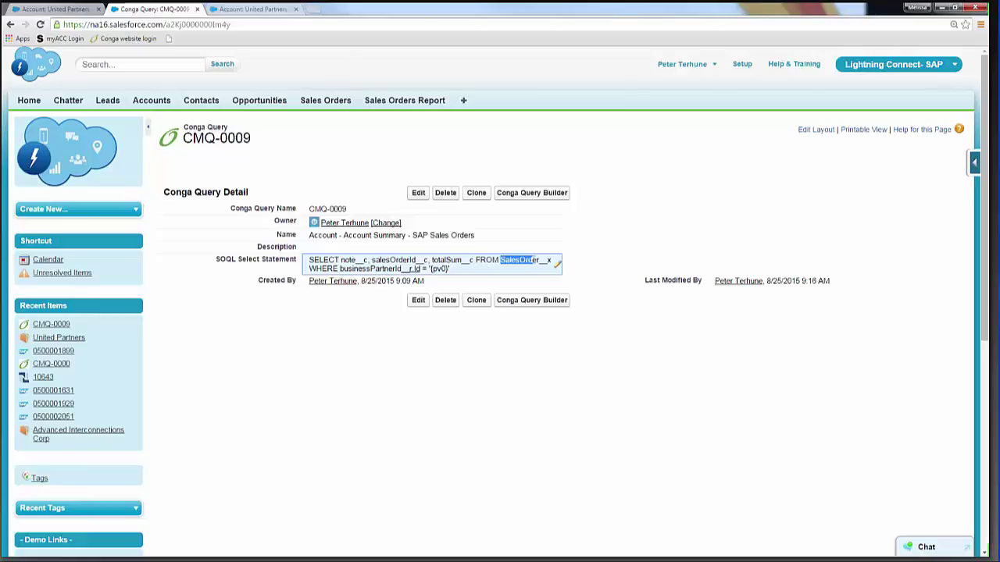
pyautogui.moveTo(309, 269); pyautogui.dragTo(339, 268)
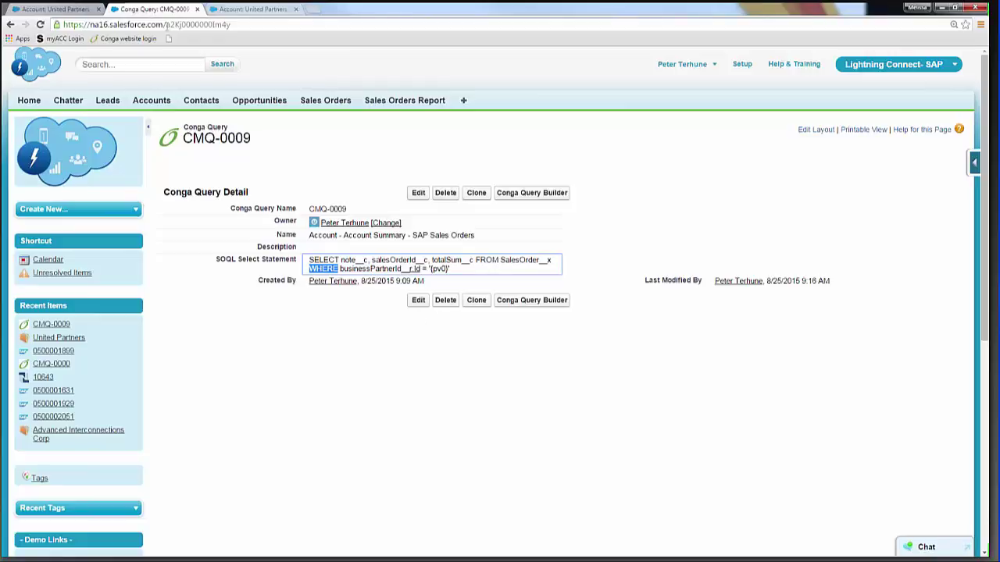
pyautogui.moveTo(167, 24); pyautogui.dragTo(237, 24)
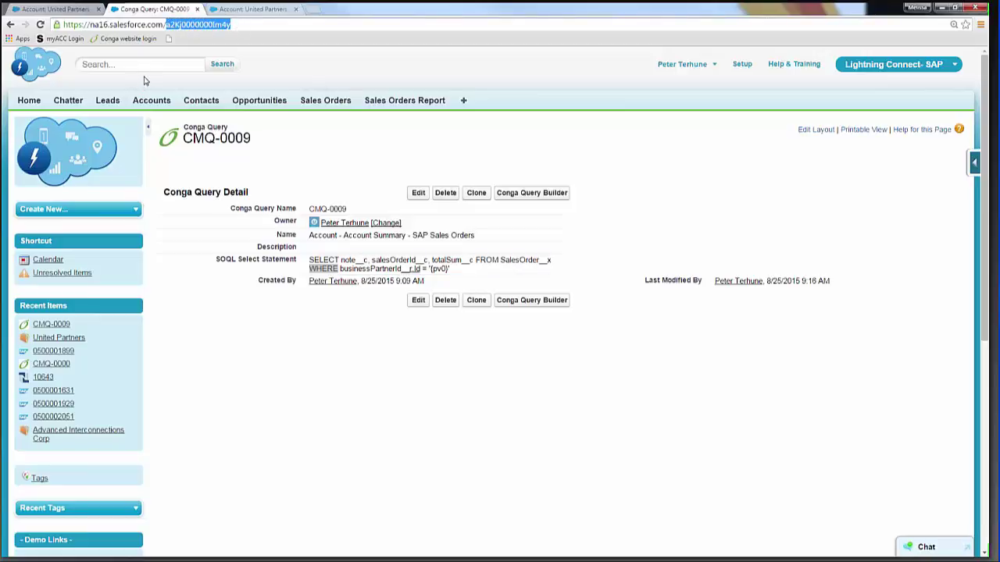
pyautogui.click(36, 8)
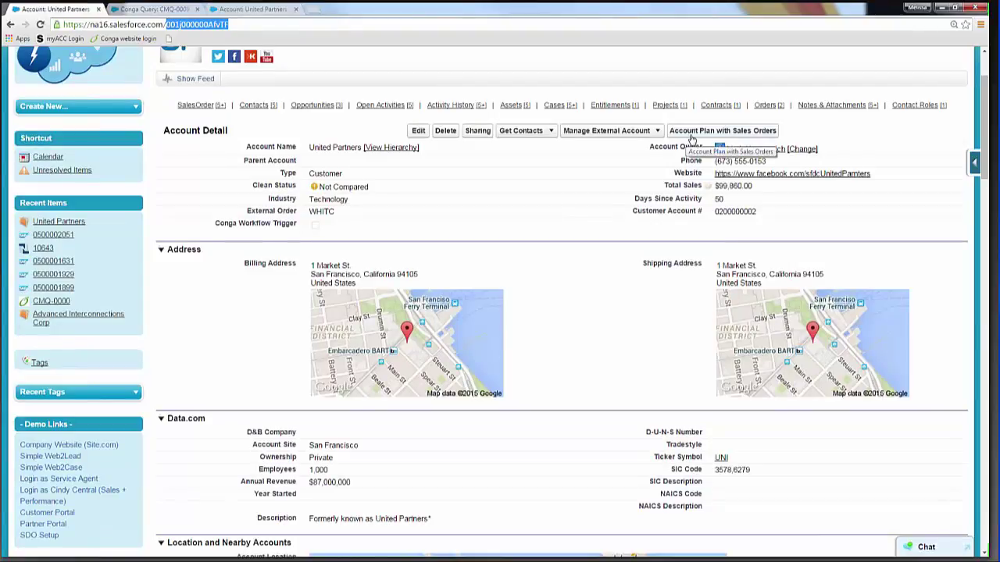
# - Open Salesforce Setup from the other United Partners account page
pyautogui.scroll(1, 687, 144)
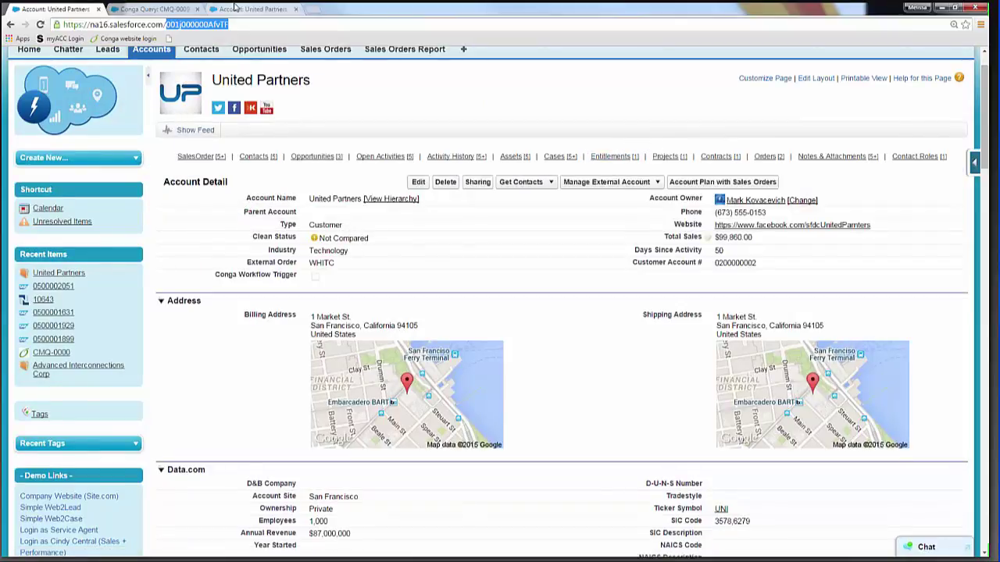
pyautogui.click(234, 8)
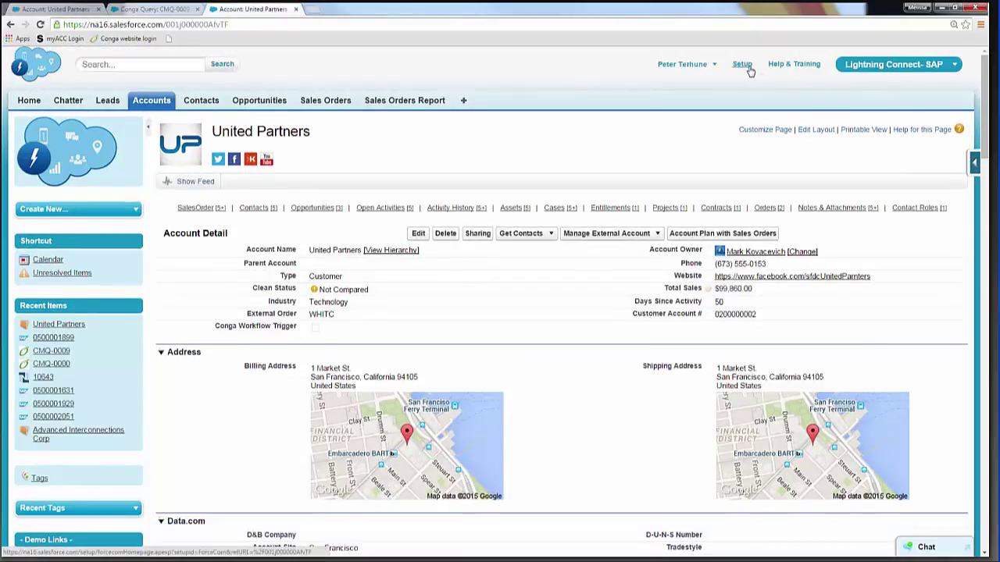
pyautogui.click(748, 70)
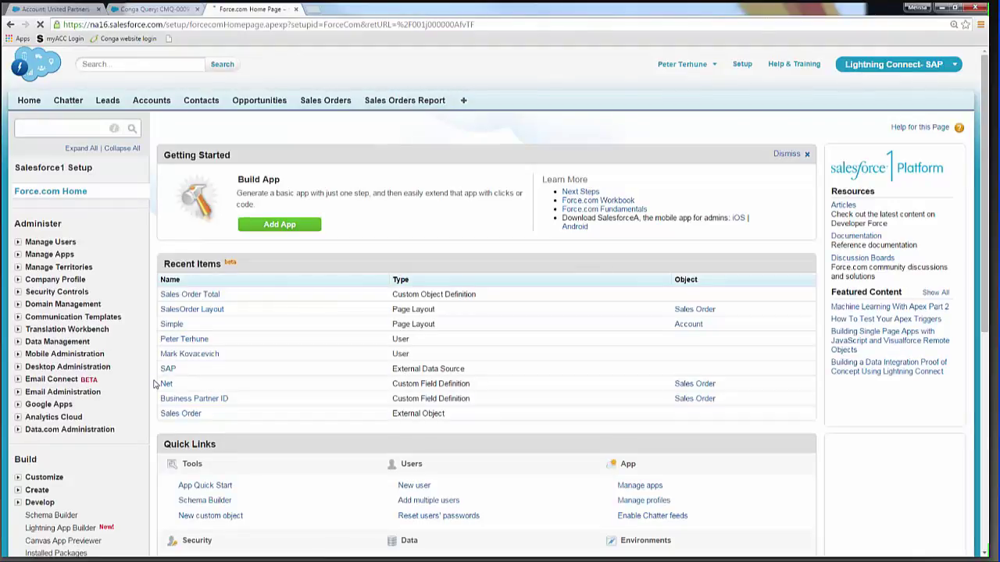
# - Expand Build > Customize > Accounts and open Buttons, Links, and Actions
pyautogui.scroll(-1, 110, 386)
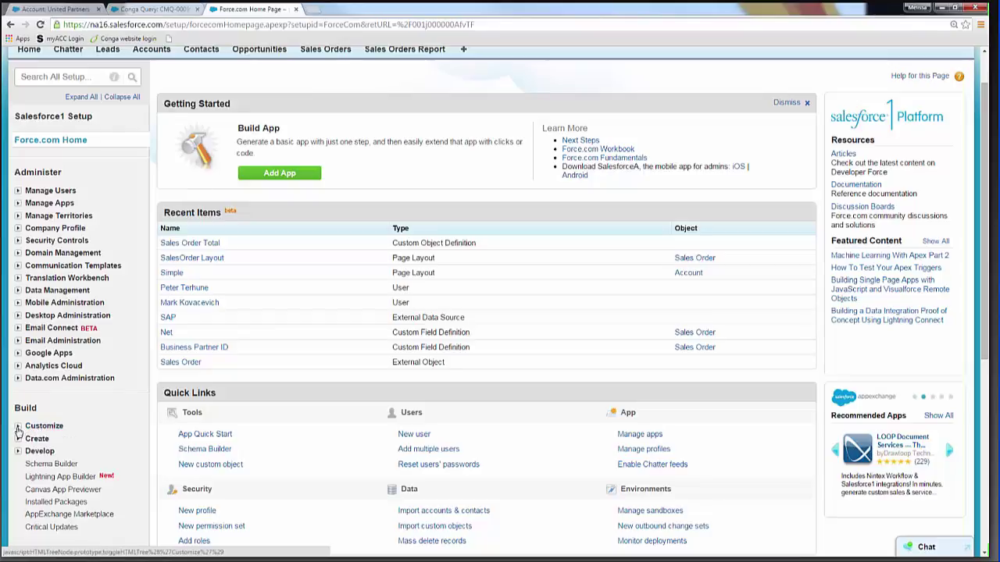
pyautogui.click(19, 429)
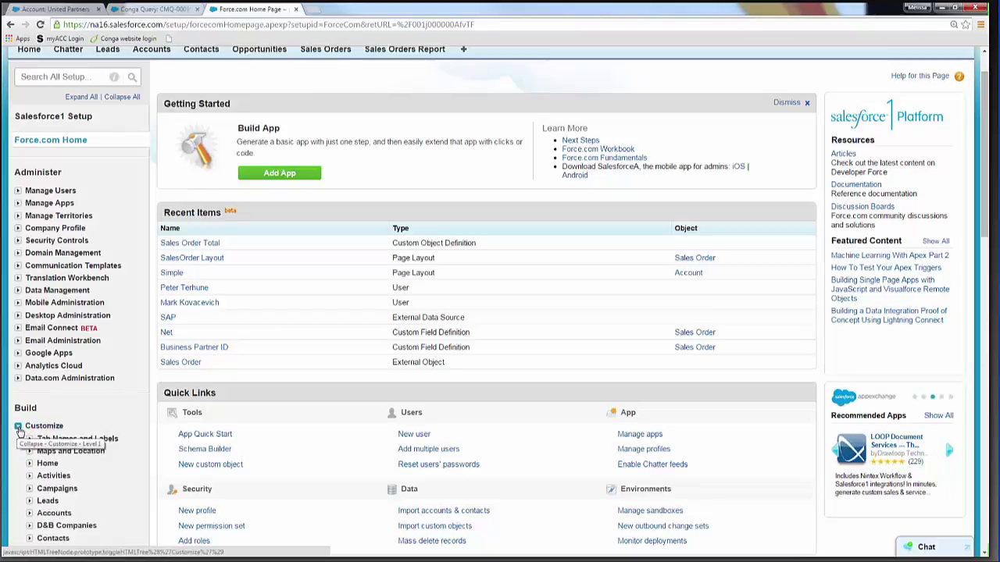
pyautogui.scroll(-2, 19, 429)
pyautogui.click(29, 410)
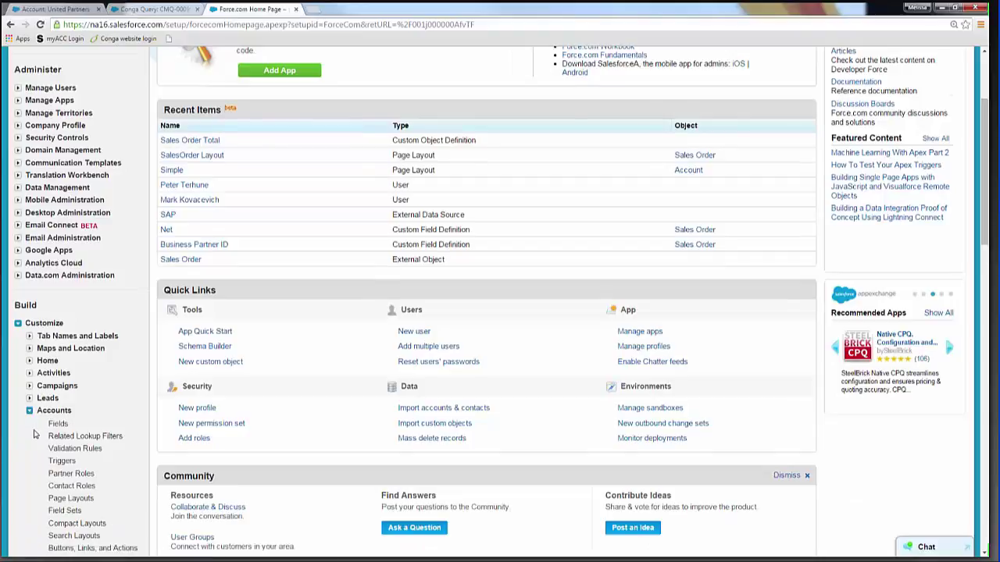
pyautogui.scroll(-1, 34, 434)
pyautogui.scroll(-2, 35, 434)
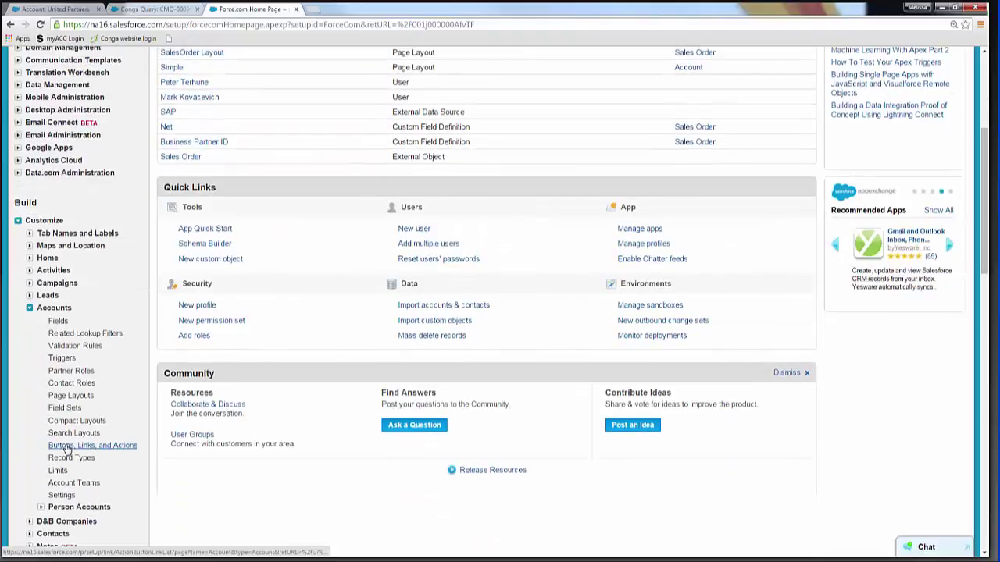
pyautogui.click(66, 443)
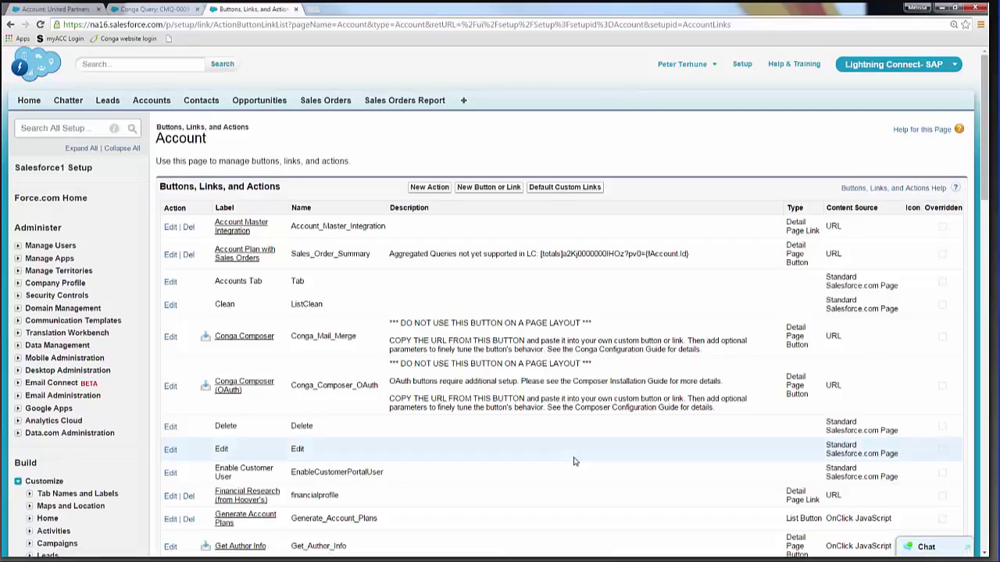
# - Edit the Account Plan with Sales Orders custom button
pyautogui.scroll(-1, 574, 461)
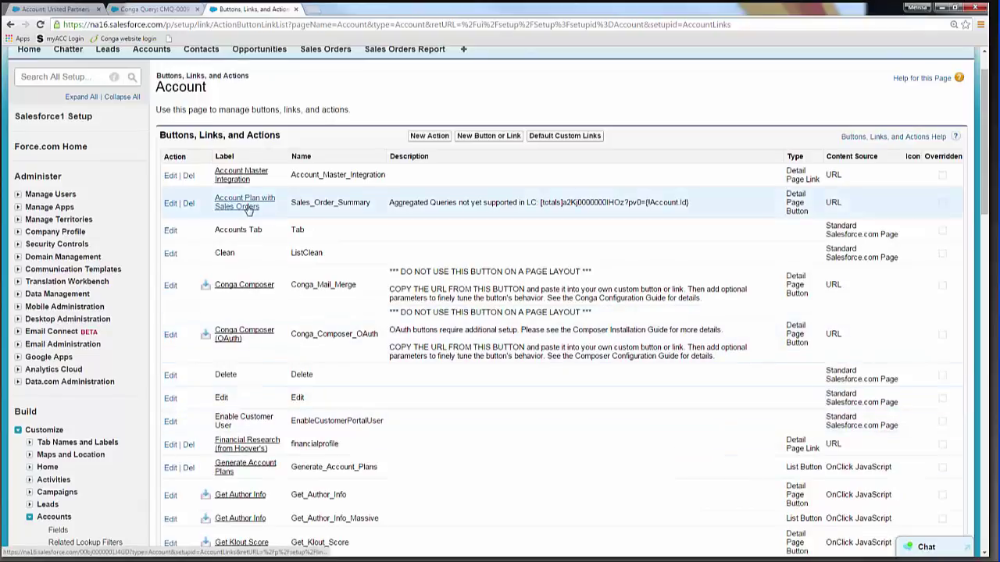
pyautogui.click(171, 204)
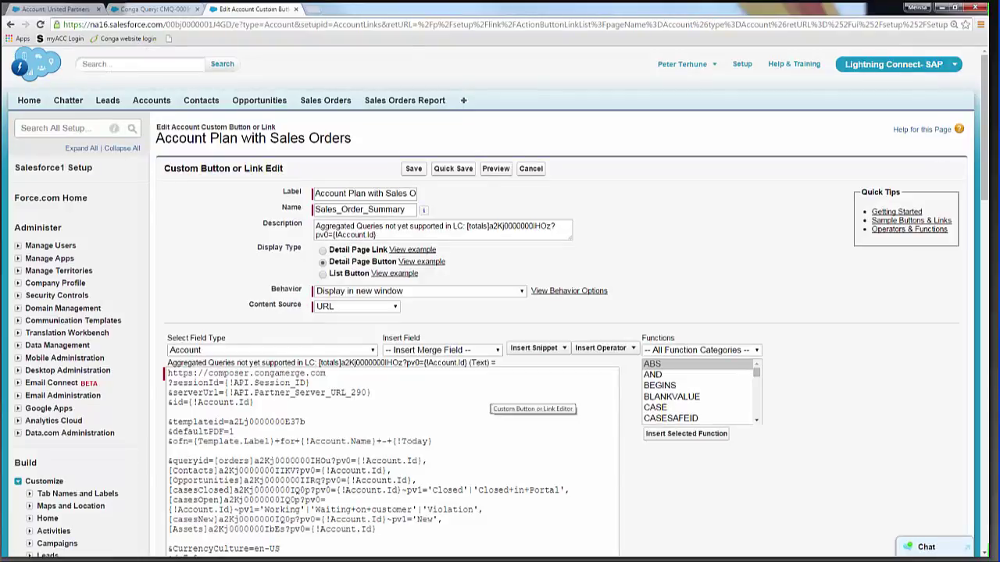
# - Highlight the button URL's &queryid [orders] entry, then return to the CMQ-0009 query record
pyautogui.scroll(-1, 359, 395)
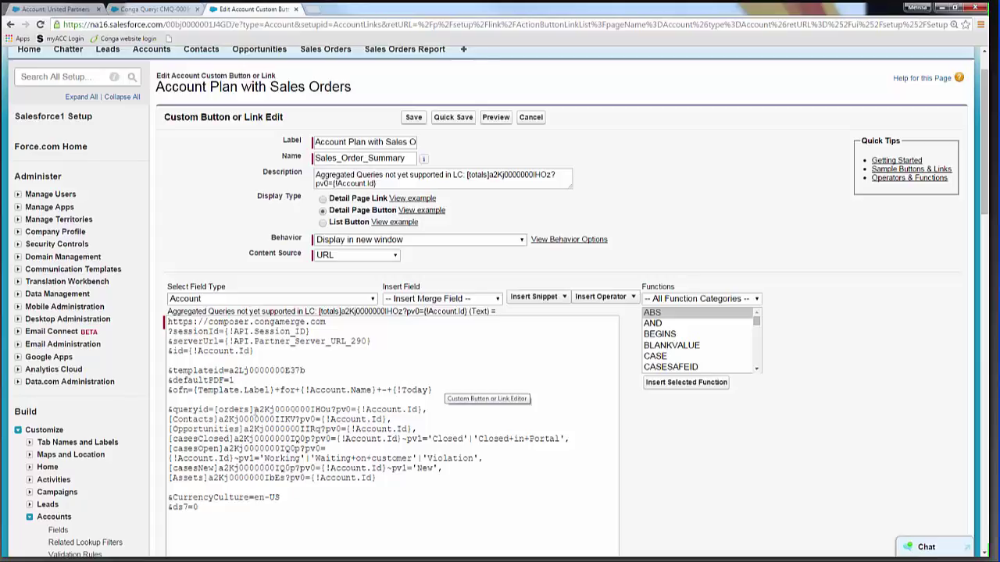
pyautogui.click(255, 409)
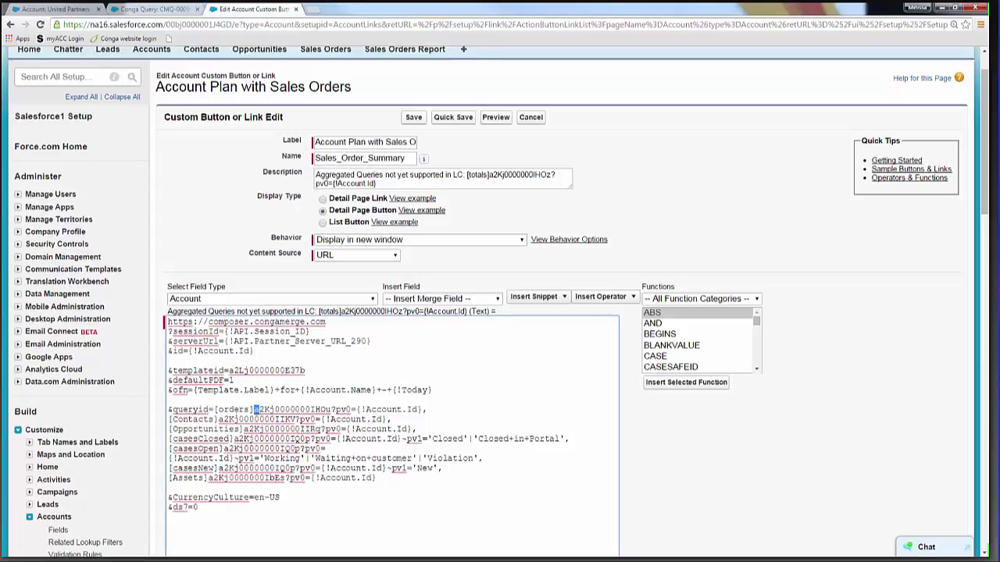
pyautogui.click(171, 409)
pyautogui.moveTo(169, 409); pyautogui.dragTo(331, 409)
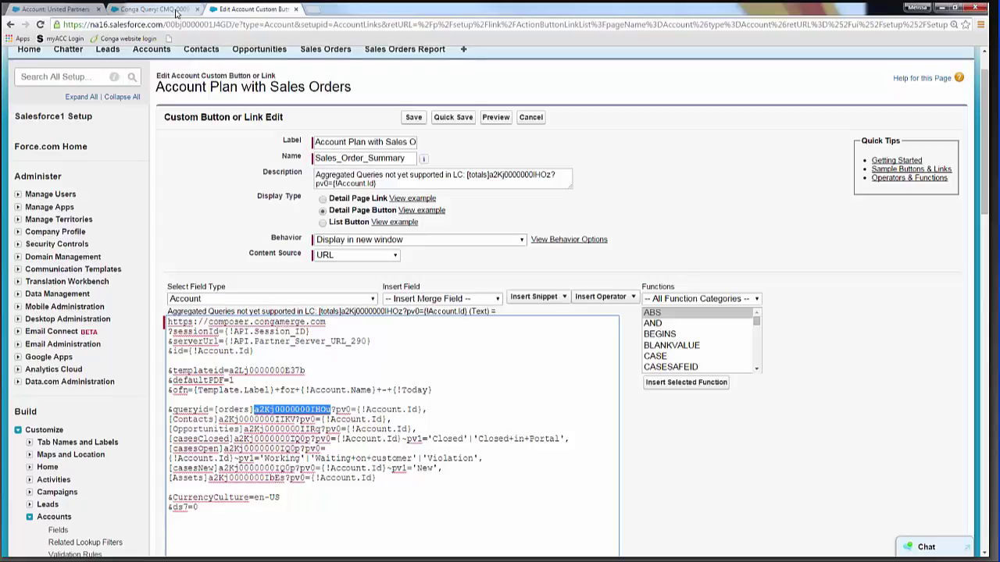
pyautogui.click(157, 10)
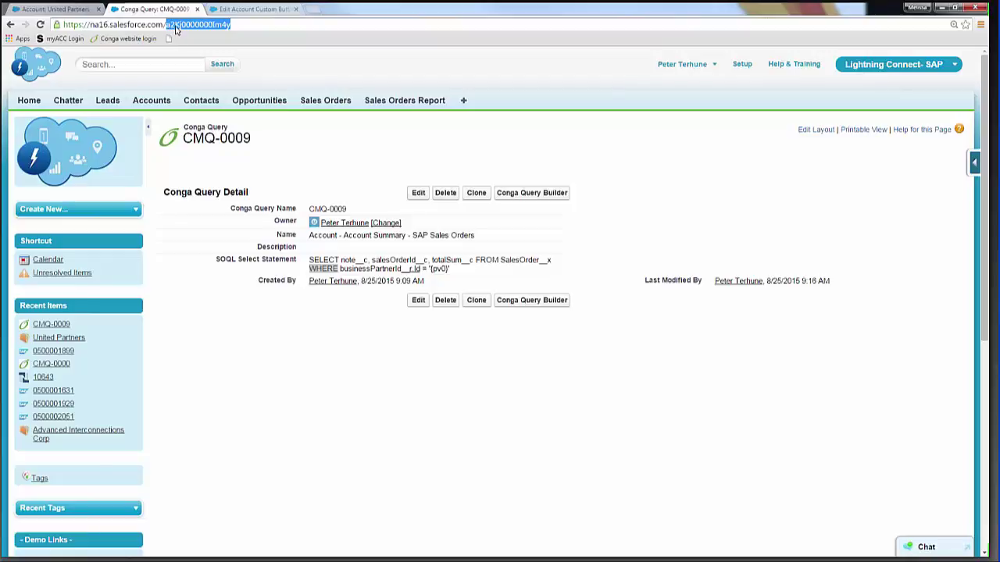
# - Return to the custom button editor, placing the cursor at the end of the &queryid line
pyautogui.click(243, 11)
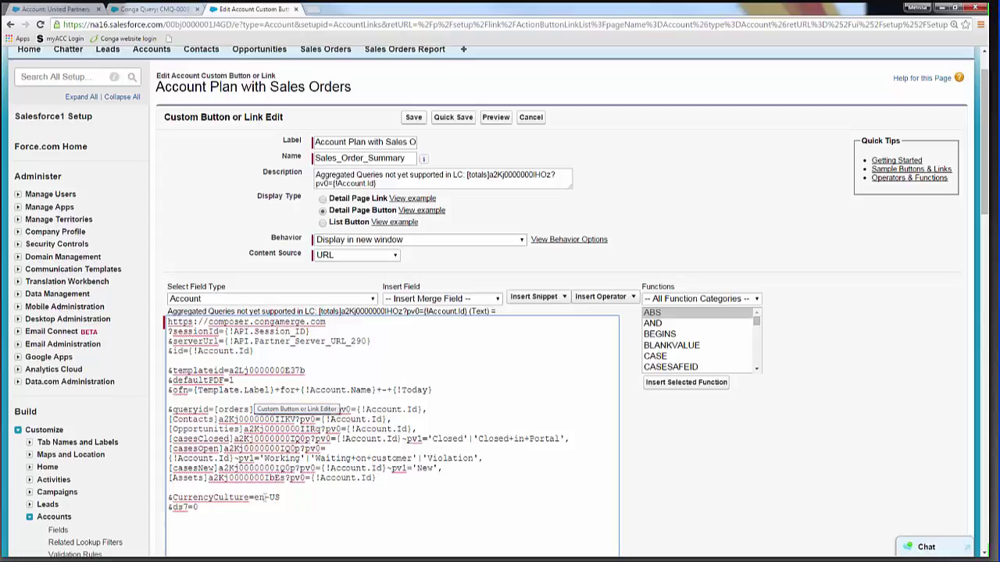
pyautogui.click(474, 409)
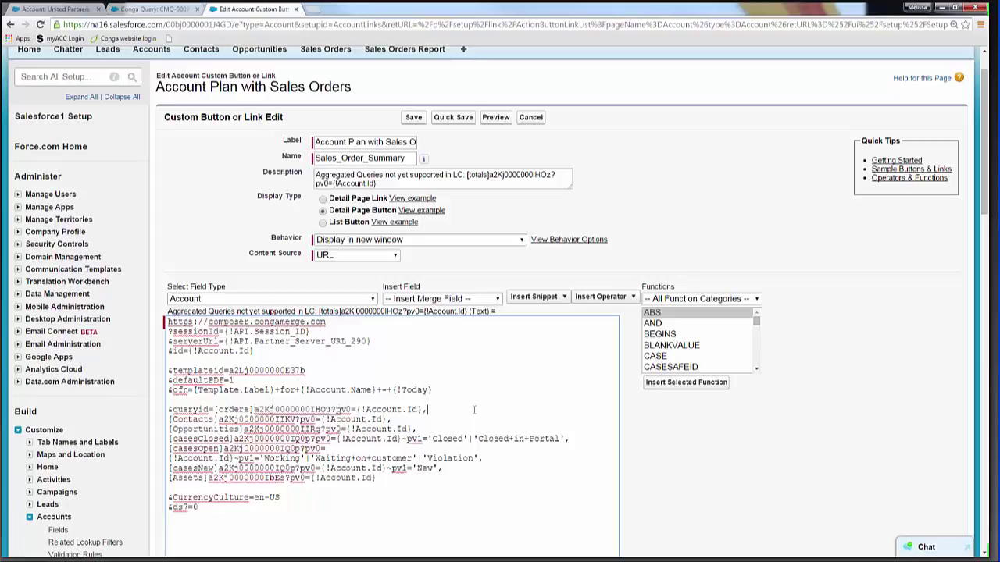
# - Point the [orders] queryid at the new query with pv0={!Account.Id} and check the parameter
pyautogui.scroll(-1, 473, 409)
pyautogui.moveTo(168, 349); pyautogui.dragTo(253, 358)
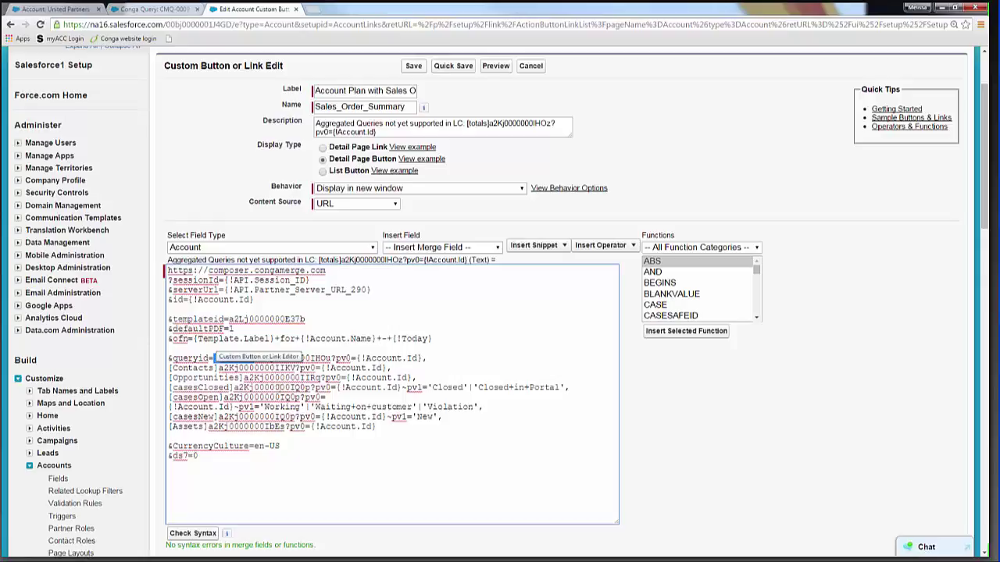
pyautogui.scroll(-1, 222, 298)
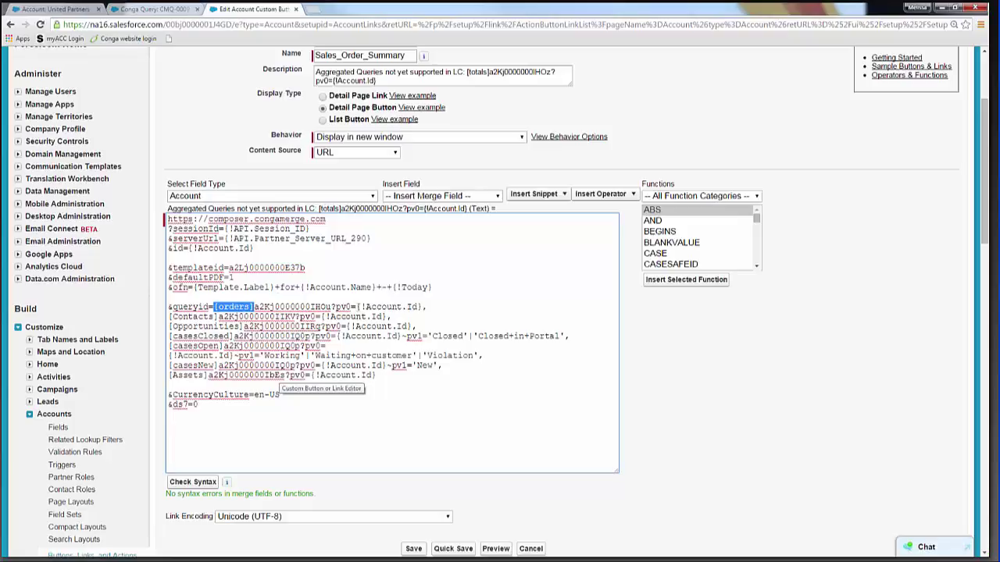
pyautogui.moveTo(361, 307); pyautogui.dragTo(420, 307)
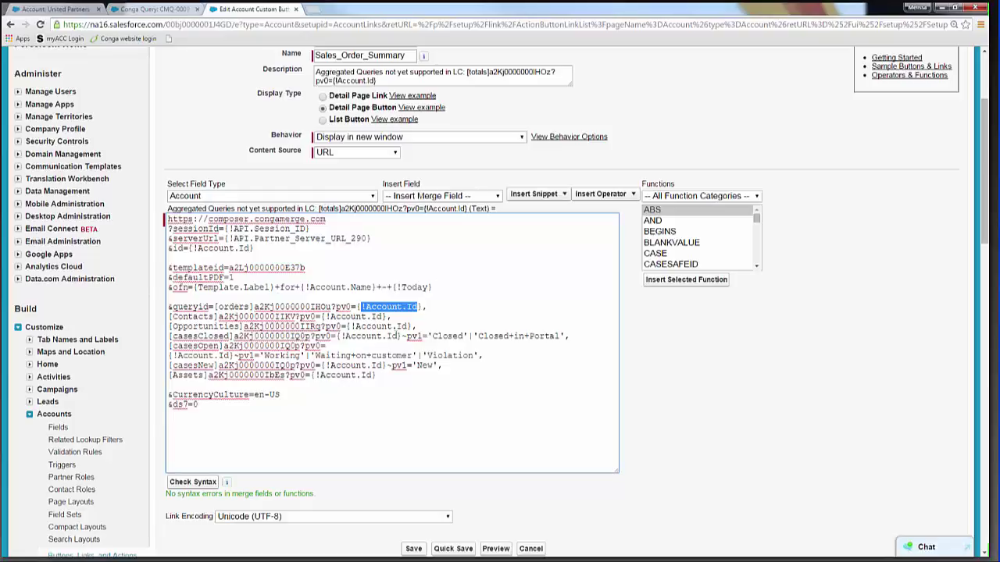
pyautogui.scroll(1, 448, 314)
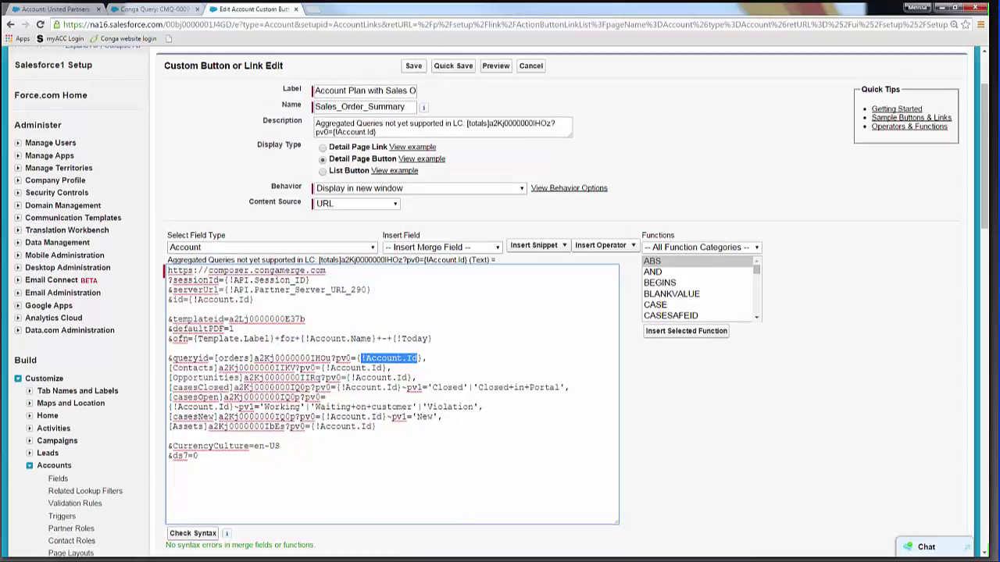
# - Return to the United Partners account and launch Conga Composer with the Account Plan with Sales Orders button
pyautogui.click(63, 9)
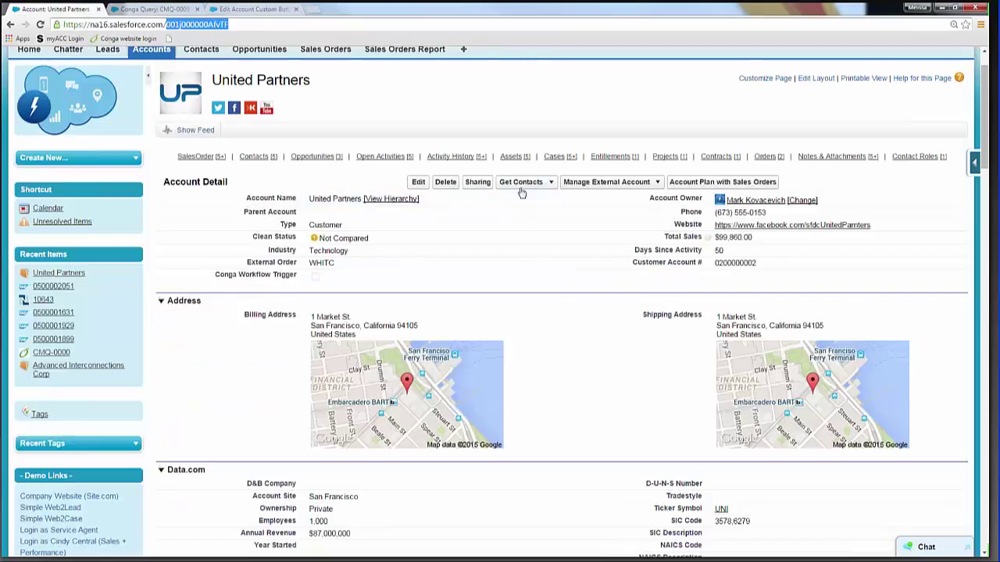
pyautogui.click(698, 183)
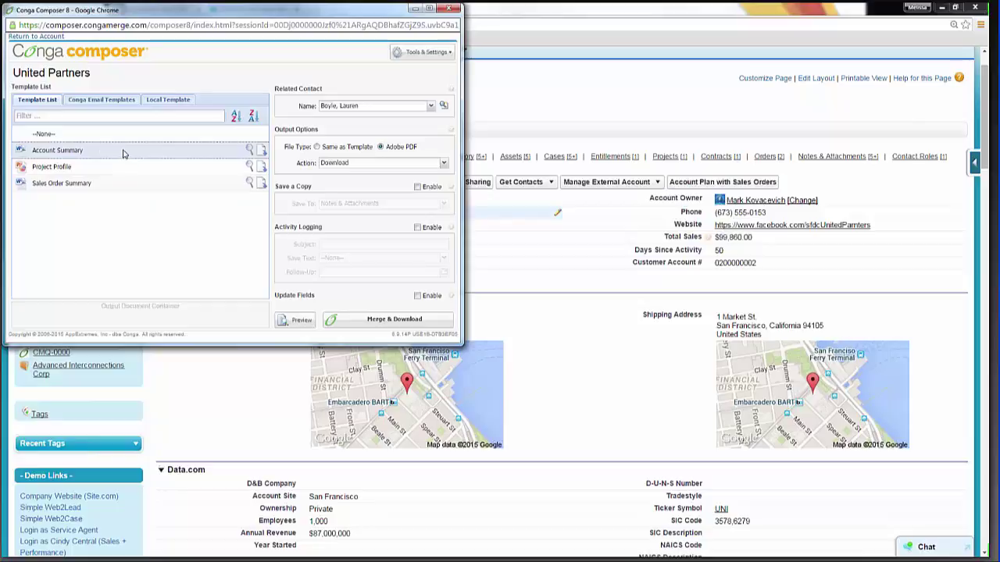
# - Download the Account Summary template and open 'LMCO Account Summary with Sales Orders' in Word
pyautogui.moveTo(123, 152)
pyautogui.click(261, 150)
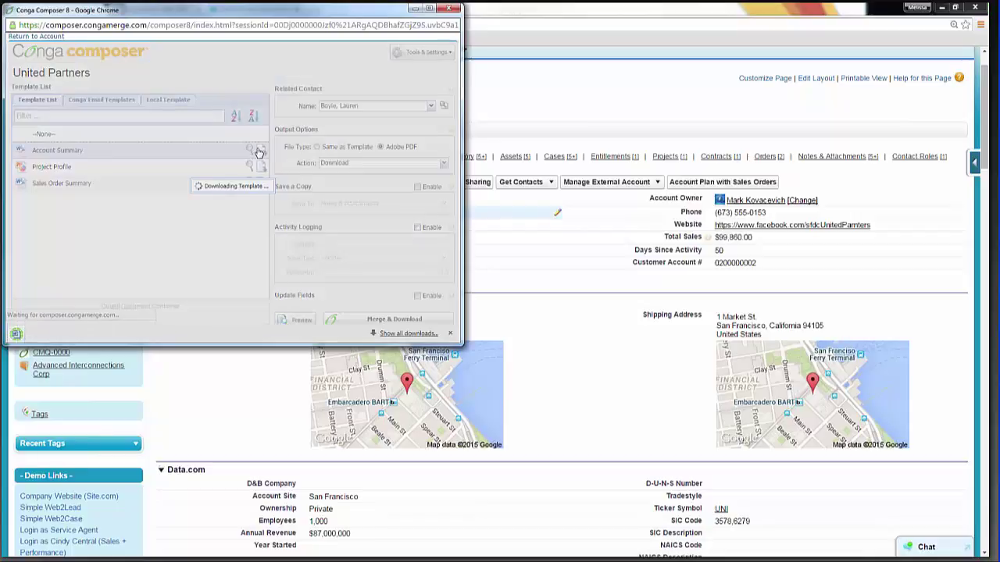
pyautogui.moveTo(76, 365)
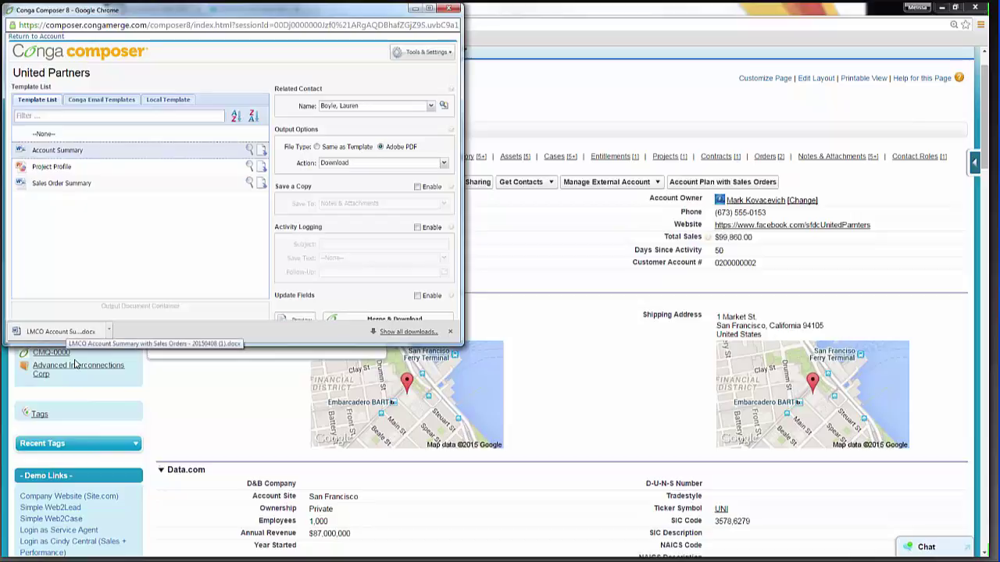
pyautogui.click(58, 331)
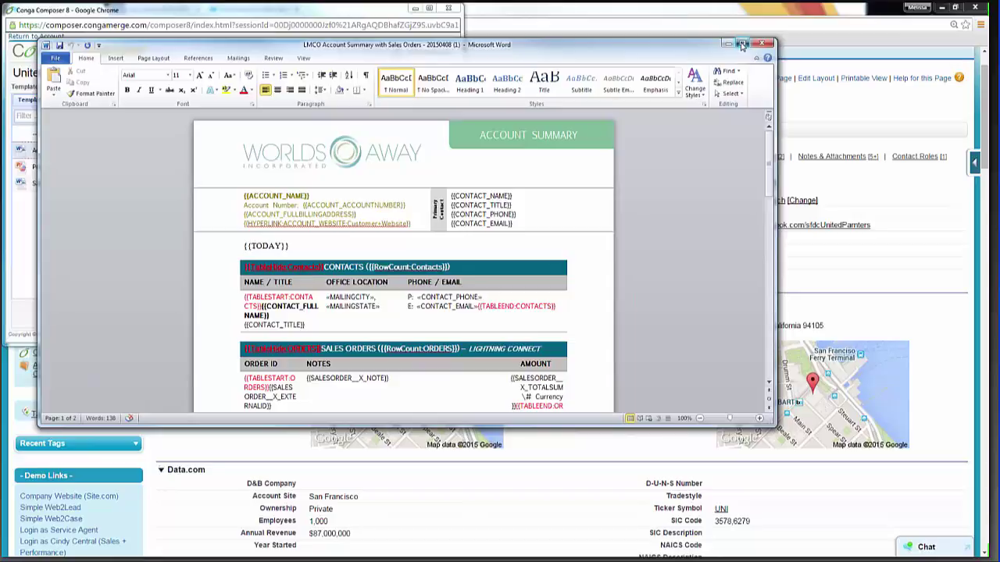
# - Maximize Word and select the template's whole Sales Orders table
pyautogui.click(742, 45)
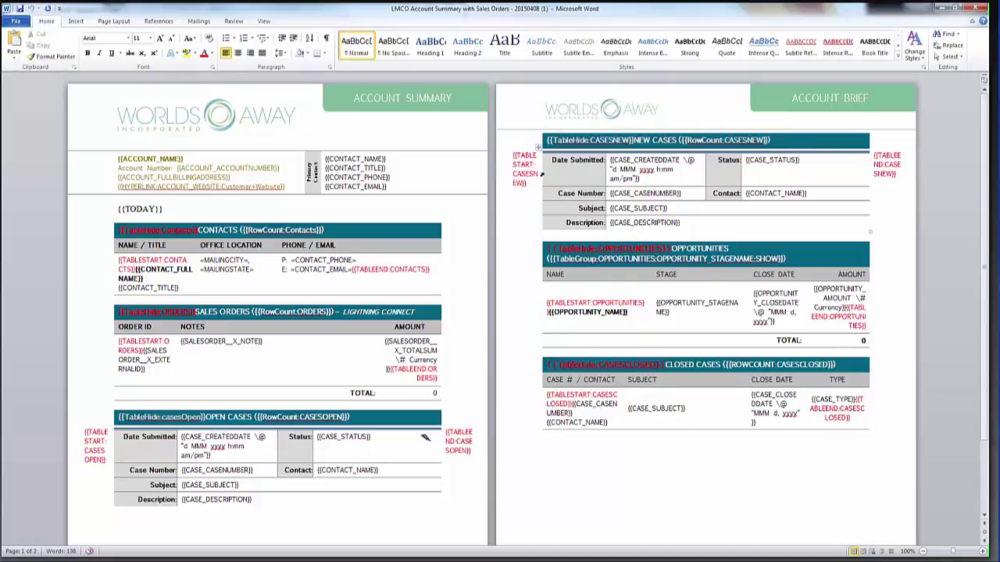
pyautogui.scroll(-1, 540, 175)
pyautogui.scroll(-1, 365, 315)
pyautogui.click(365, 315)
pyautogui.moveTo(365, 314); pyautogui.dragTo(125, 262)
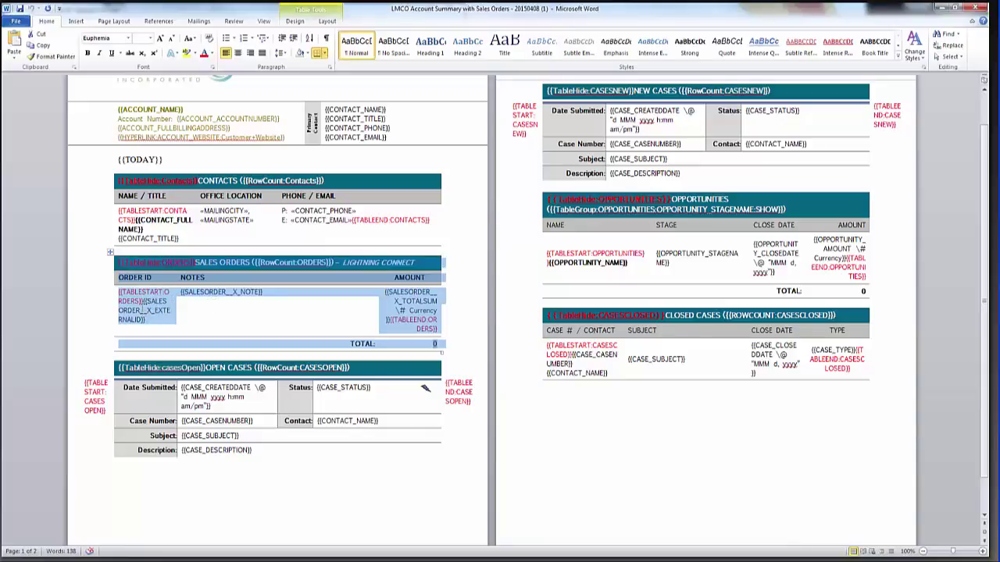
# - Inspect the Order ID external ID field and TABLESTART/TABLEEND:ORDERS tags, then minimise Word unchanged
pyautogui.click(140, 309)
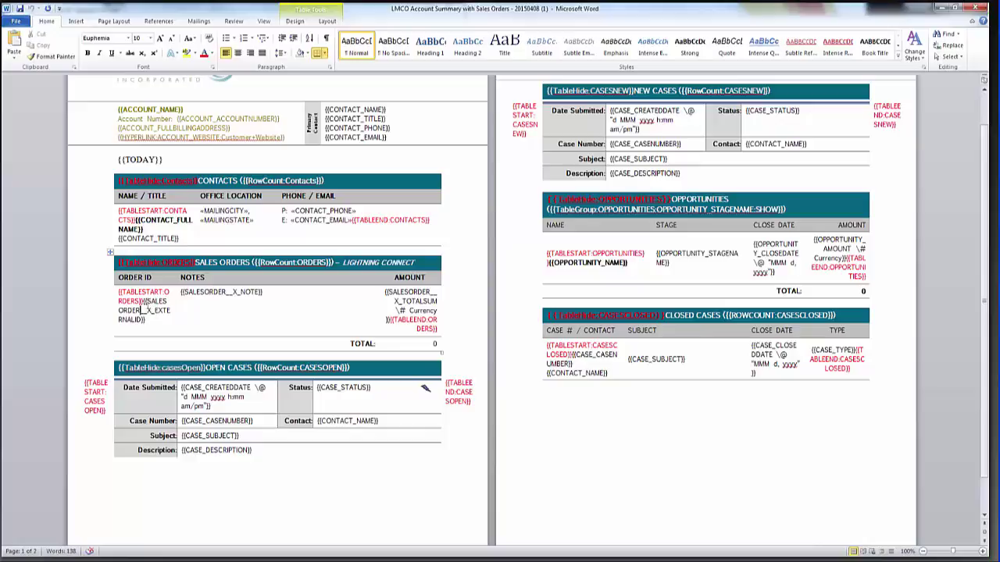
pyautogui.moveTo(145, 301); pyautogui.dragTo(164, 319)
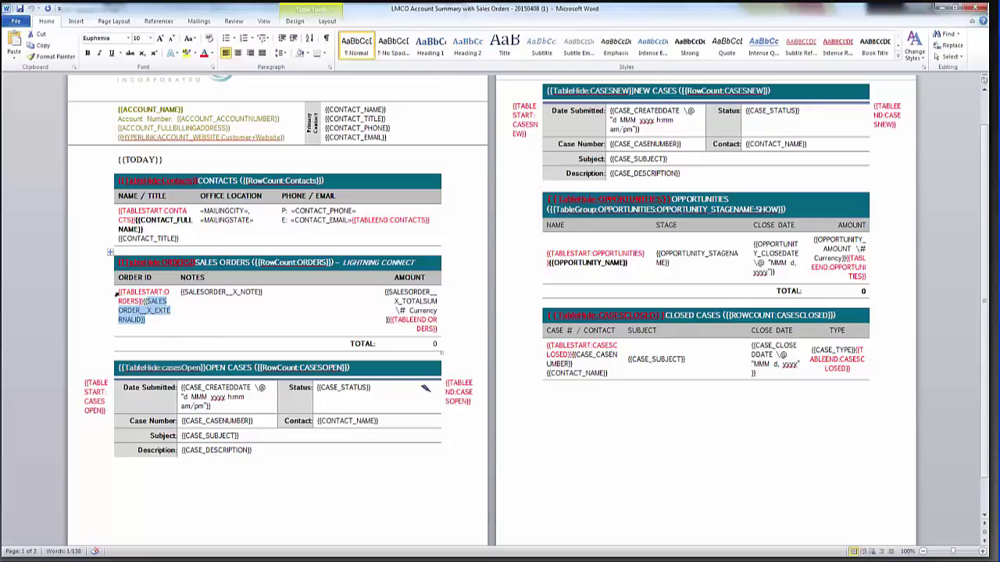
pyautogui.moveTo(119, 291); pyautogui.dragTo(146, 301)
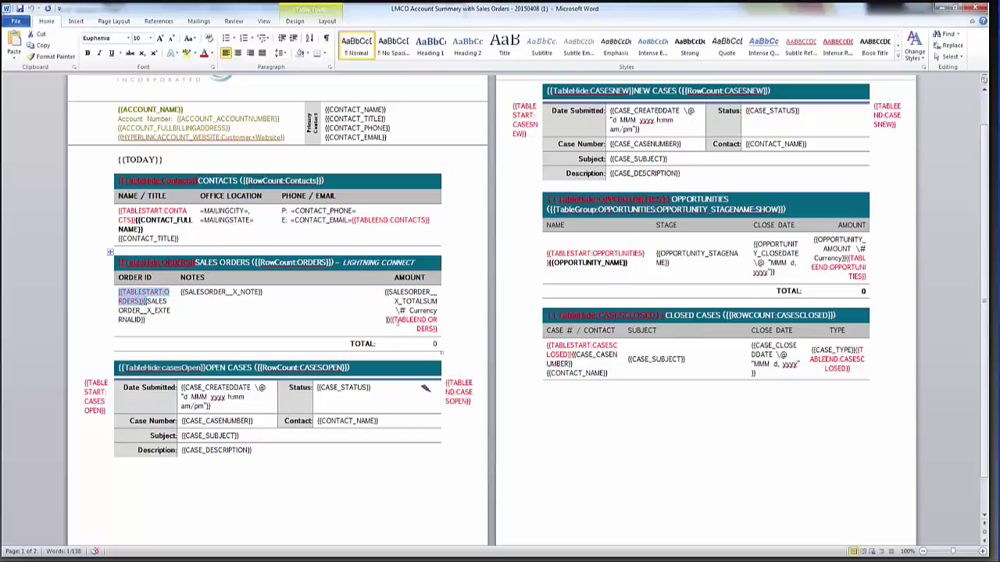
pyautogui.moveTo(390, 320); pyautogui.dragTo(438, 328)
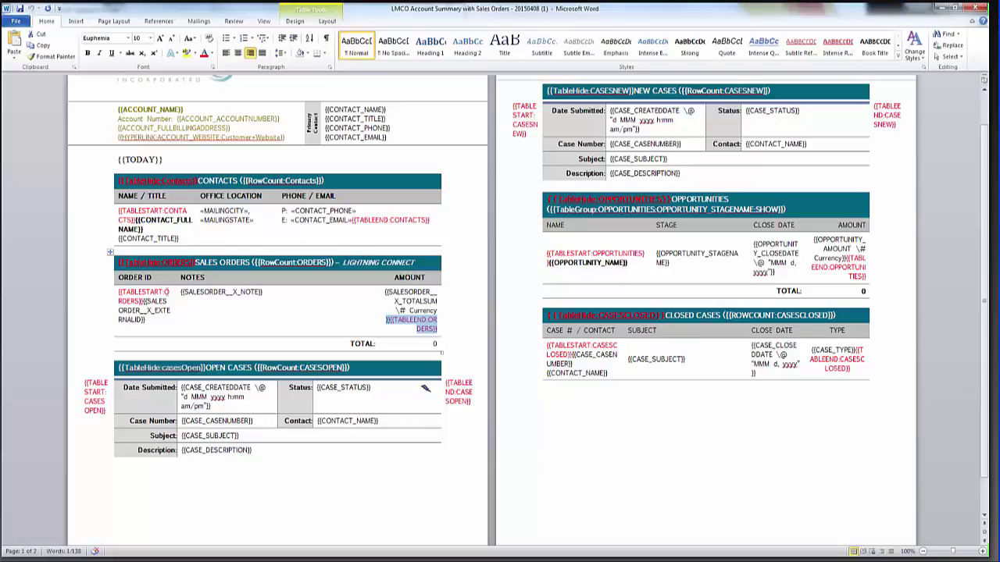
pyautogui.moveTo(166, 292); pyautogui.dragTo(141, 302)
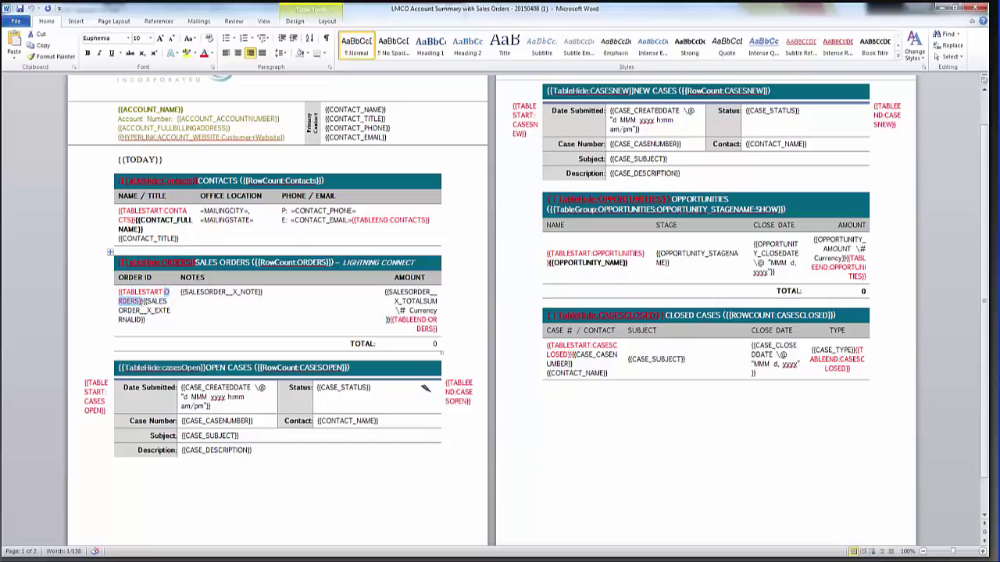
pyautogui.click(310, 320)
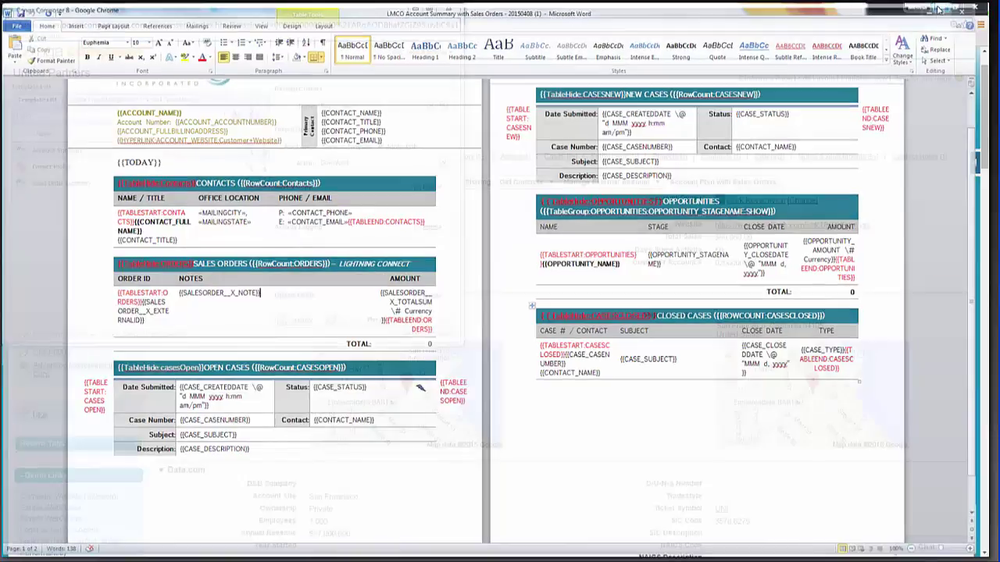
pyautogui.click(939, 9)
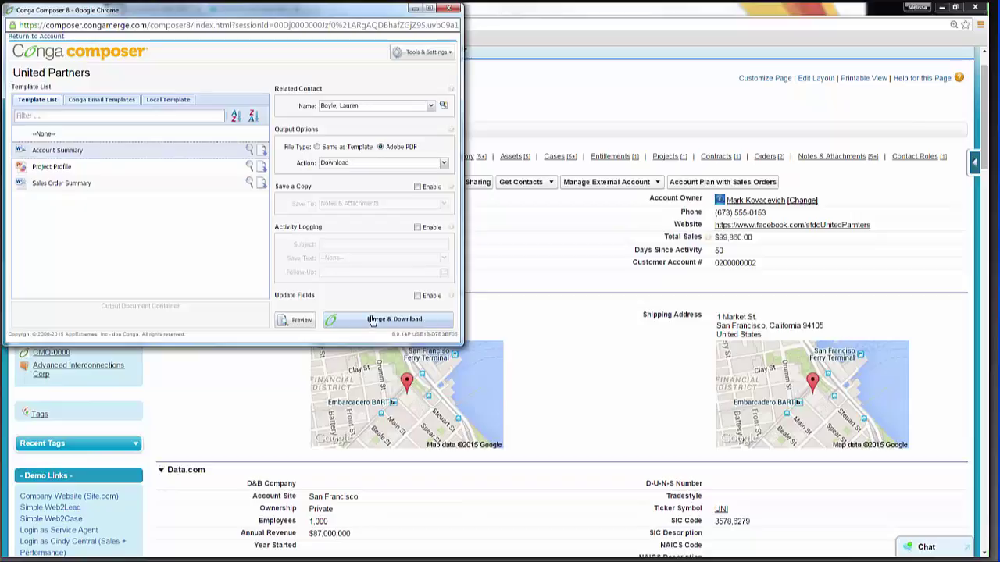
# - Merge the United Partners Account Summary and download it as a PDF
pyautogui.click(372, 321)
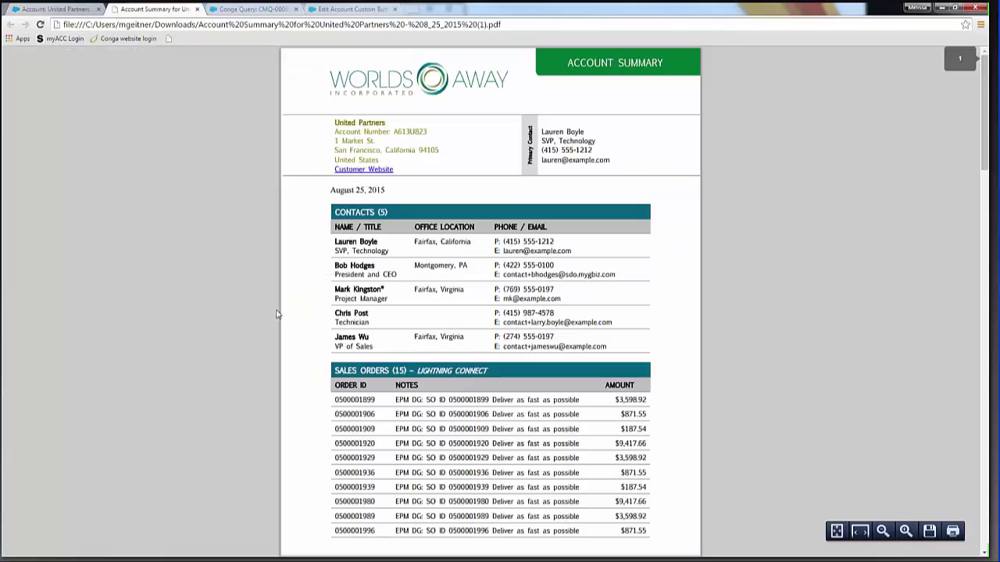
# - Scroll to the merged PDF's Sales Orders list and highlight its rows for review
pyautogui.scroll(-1, 277, 313)
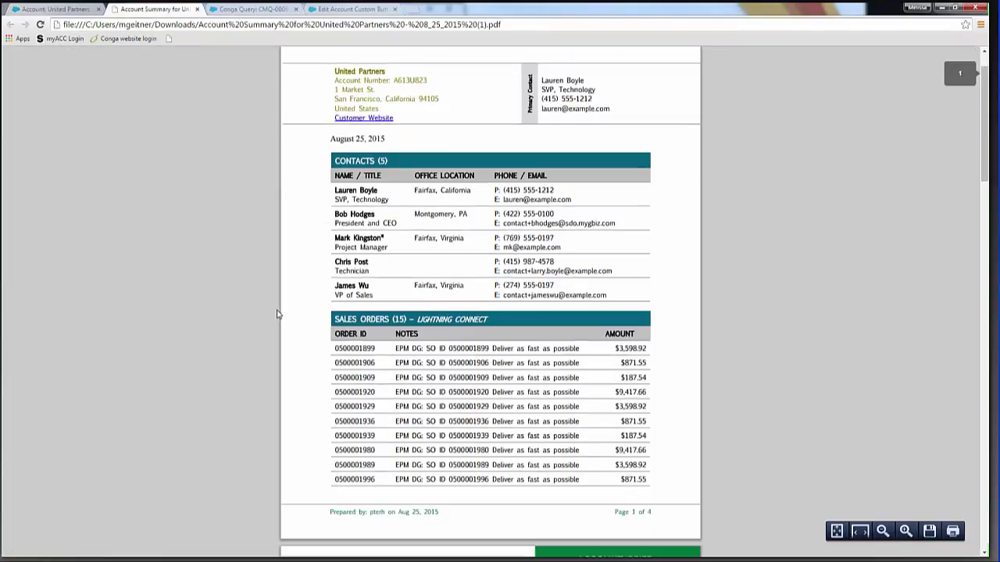
pyautogui.scroll(-1, 277, 314)
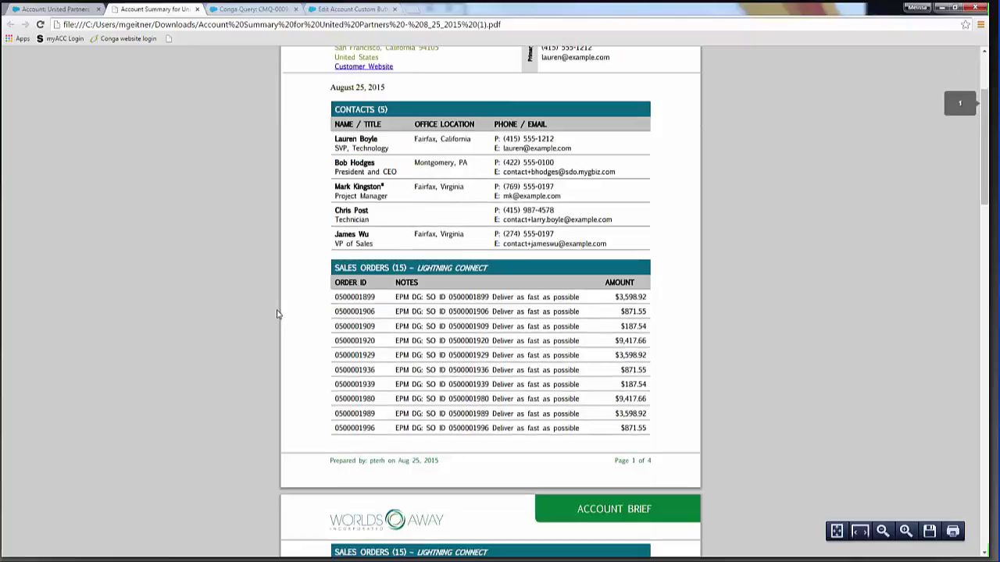
pyautogui.scroll(-1, 276, 314)
pyautogui.moveTo(334, 216); pyautogui.dragTo(578, 333)
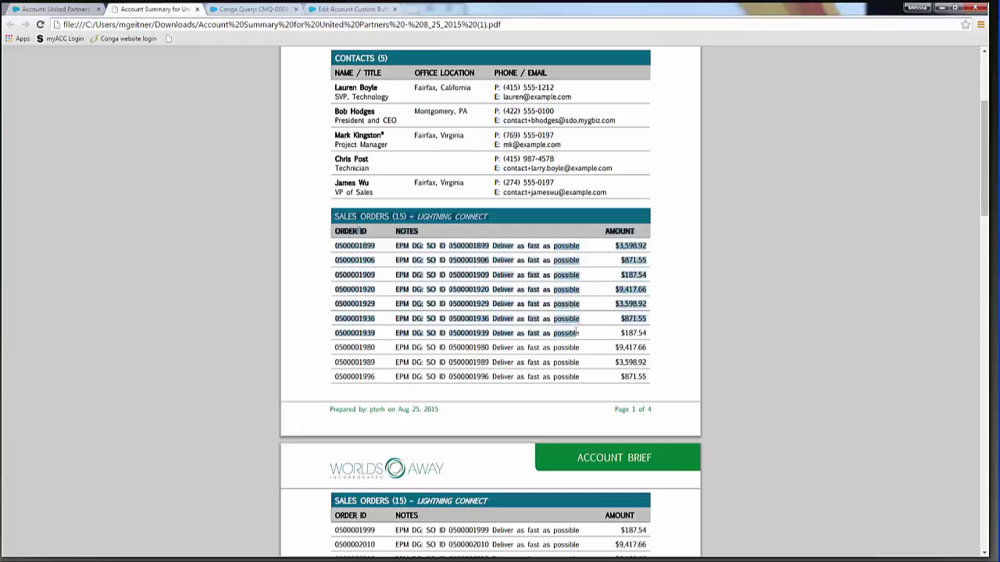
pyautogui.scroll(-1, 578, 333)
pyautogui.scroll(-1, 578, 333)
pyautogui.moveTo(578, 333); pyautogui.dragTo(306, 254)
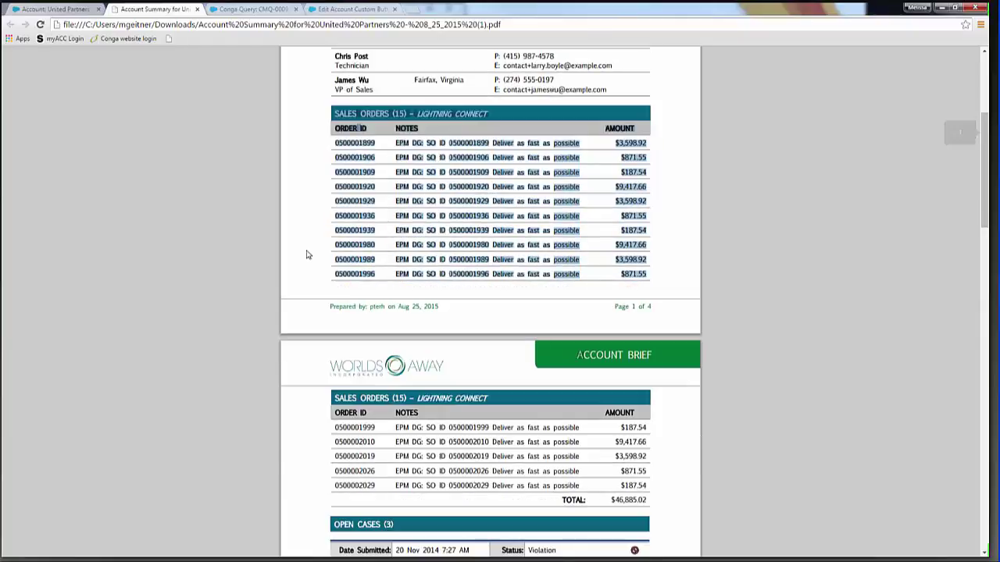
pyautogui.click(398, 142)
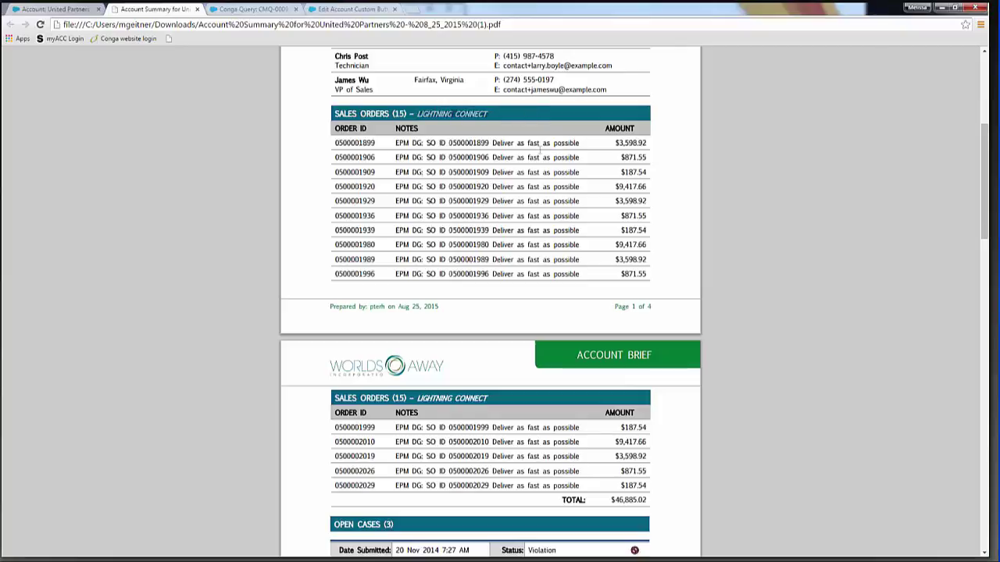
# - Review the rest of the PDF, including cases, then advance the presentation to the Resources slide
pyautogui.scroll(-1, 538, 149)
pyautogui.scroll(-1, 542, 149)
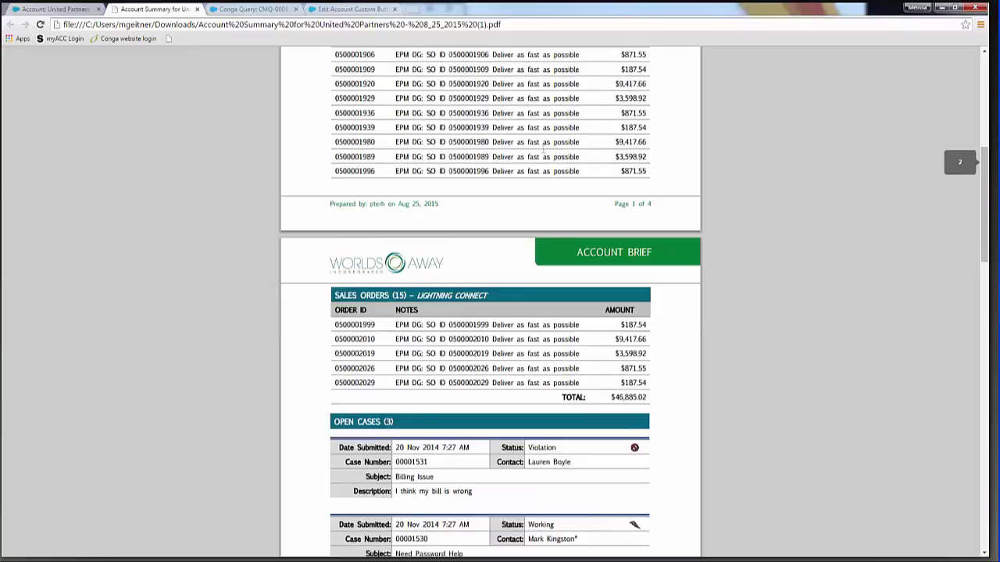
pyautogui.scroll(-1, 543, 150)
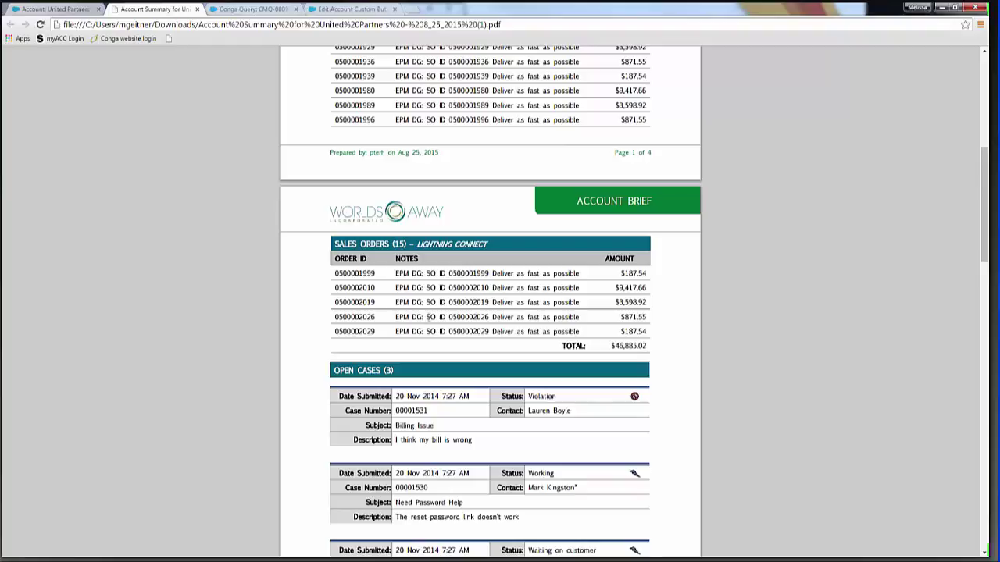
pyautogui.scroll(1, 463, 312)
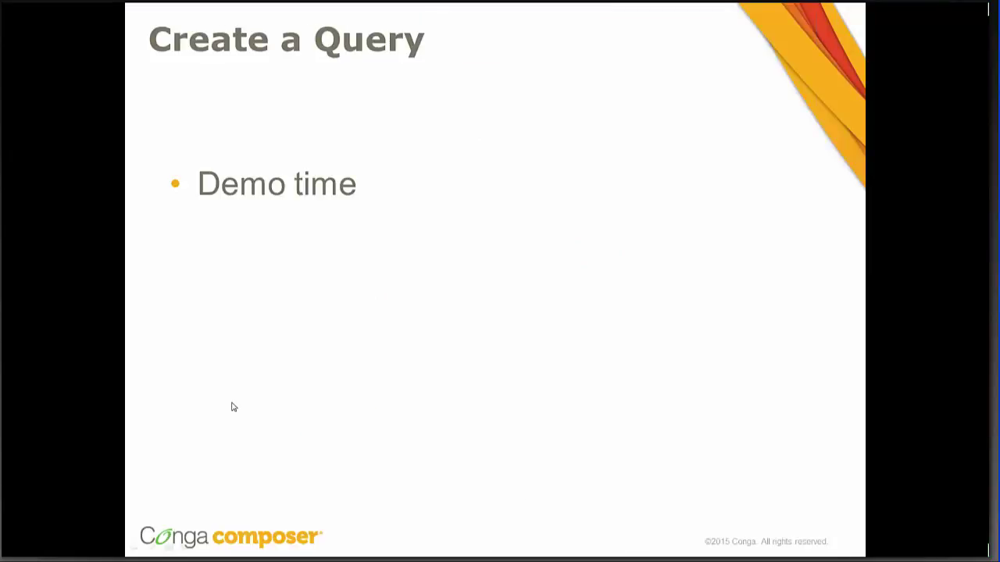
pyautogui.click(233, 407)
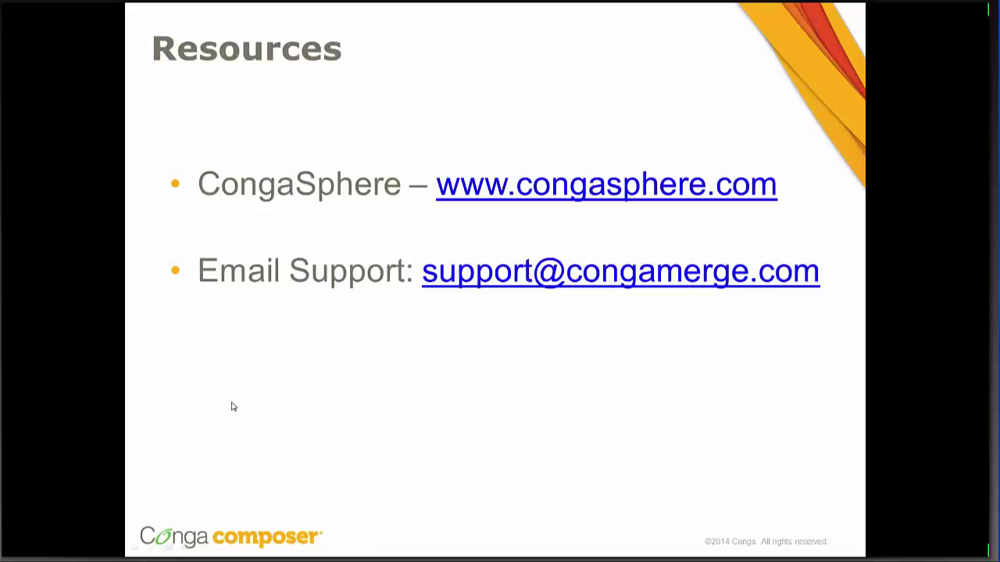